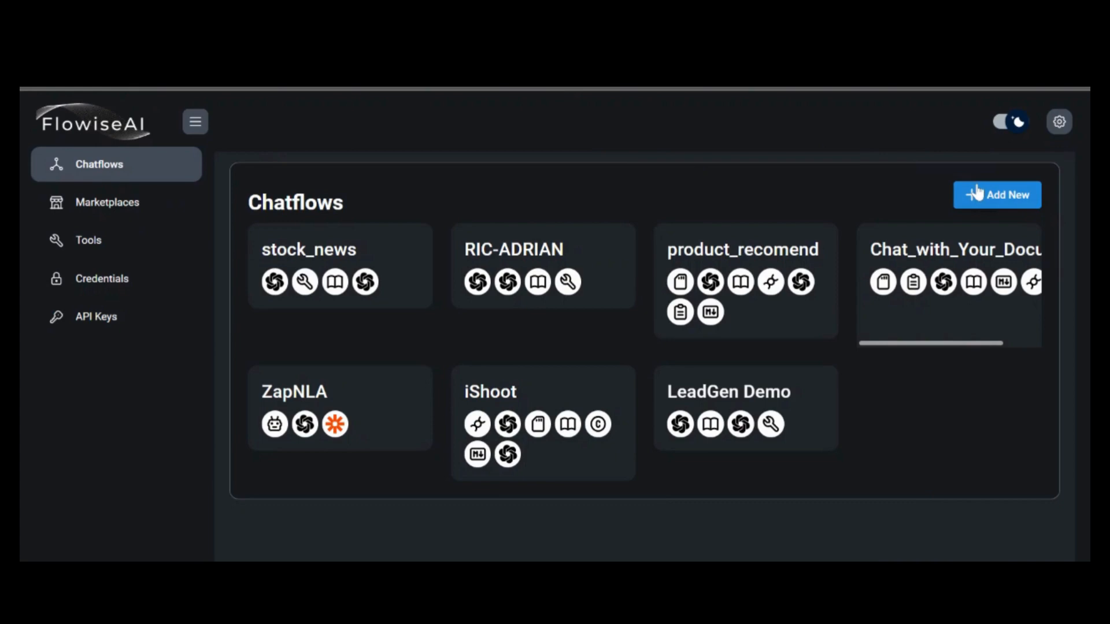
Create a new, empty chatflow
click(978, 193)
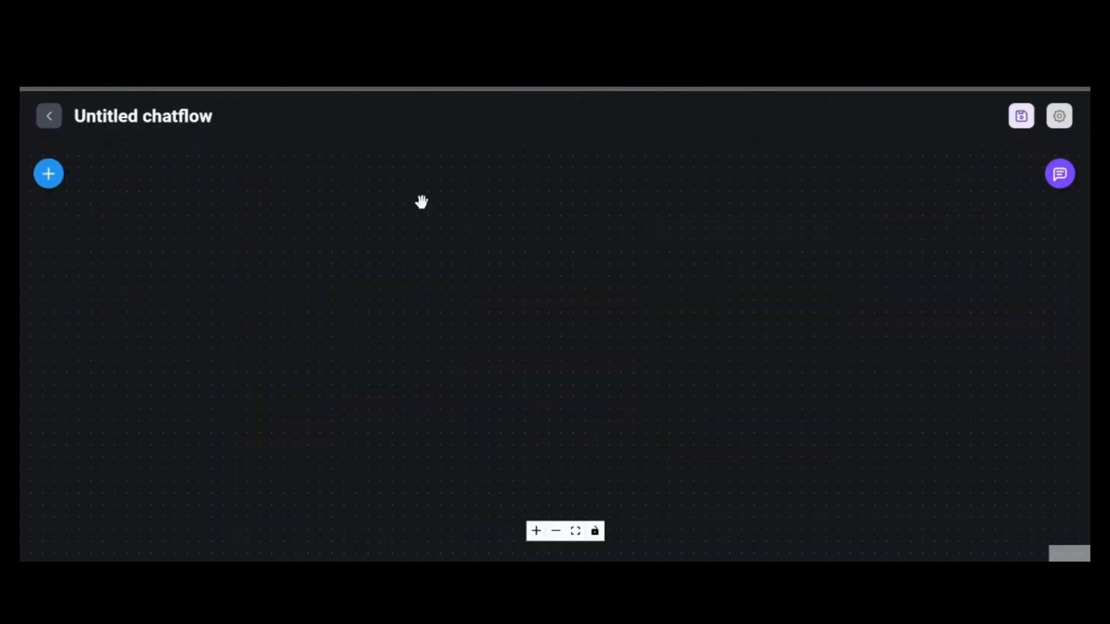
click(49, 177)
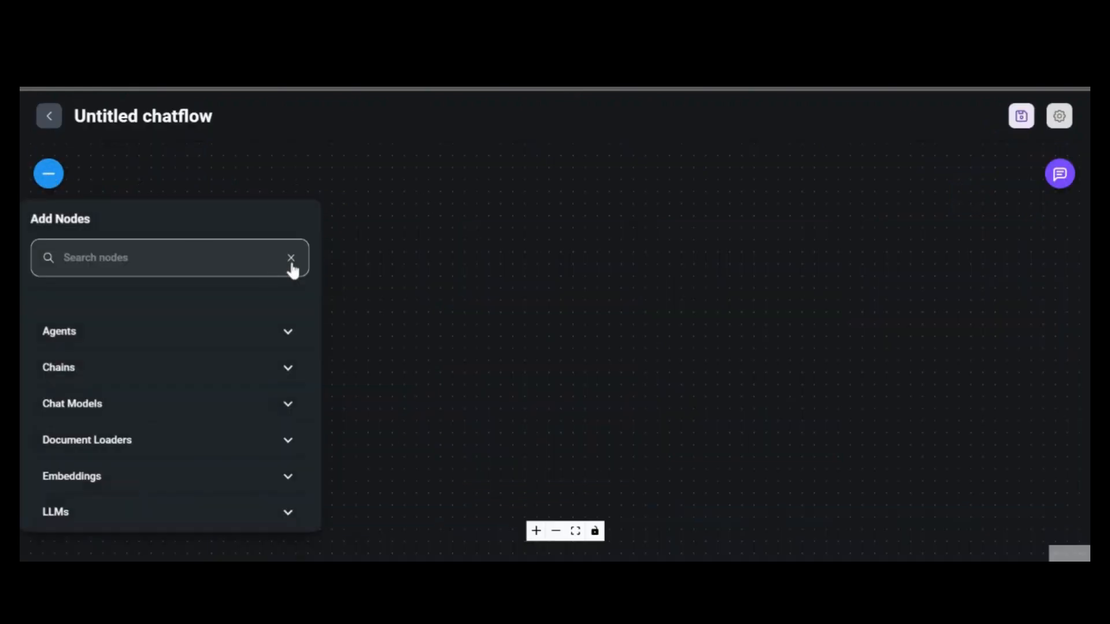
scroll(198, 380, down, 5)
scroll(201, 380, up, 5)
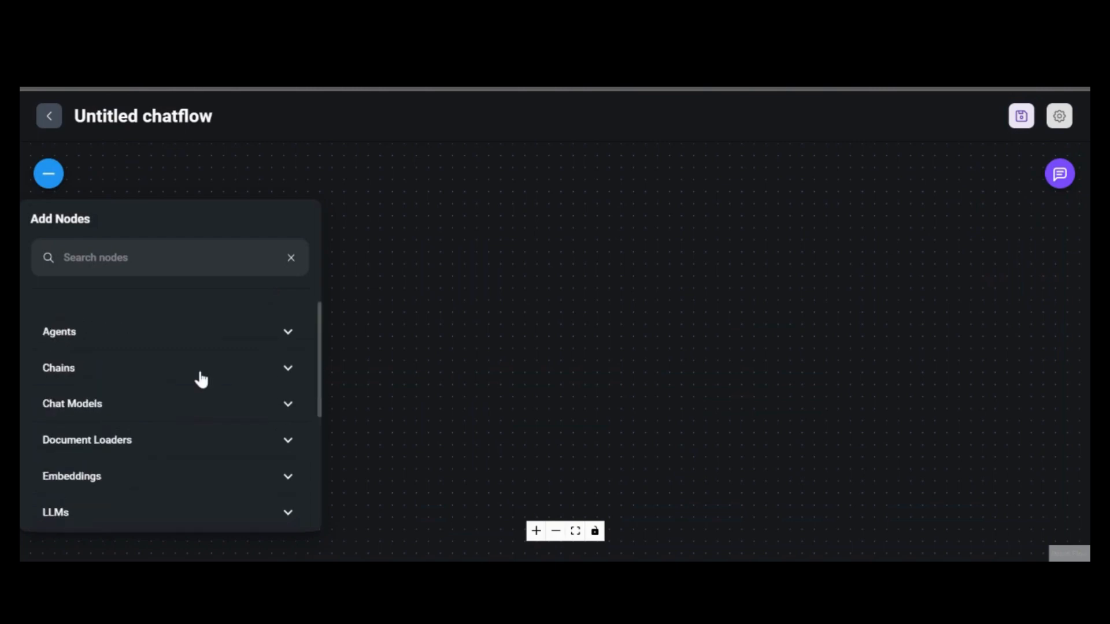
Place an OpenAI Function Agent node from the Agents category onto the canvas and position it
click(207, 338)
scroll(207, 332, down, 4)
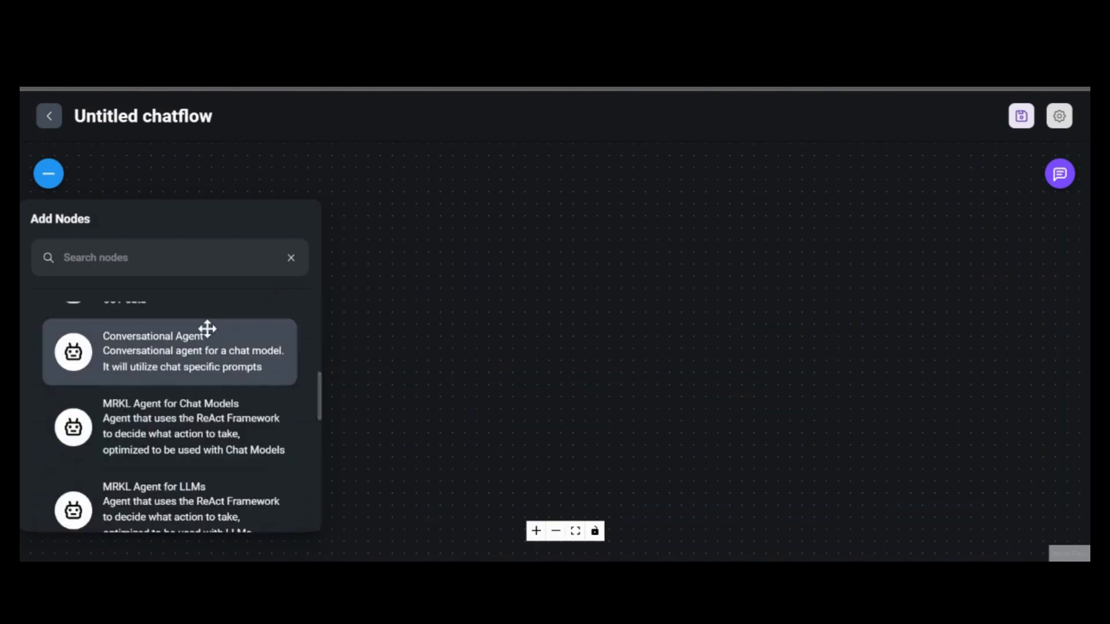
scroll(206, 328, down, 3)
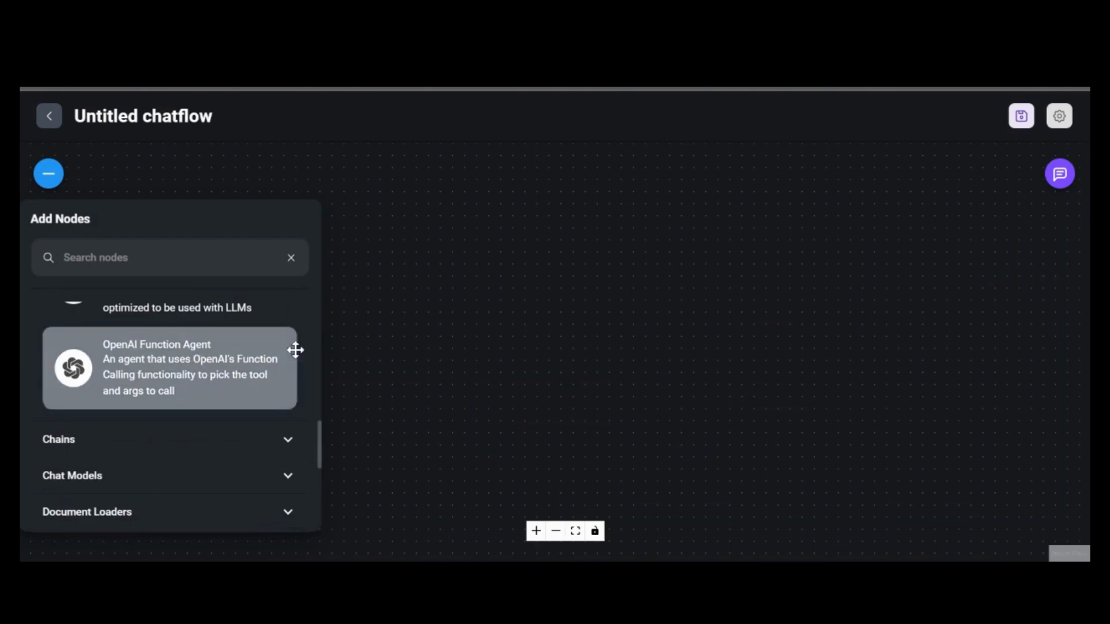
drag(295, 349, 733, 233)
drag(641, 235, 703, 230)
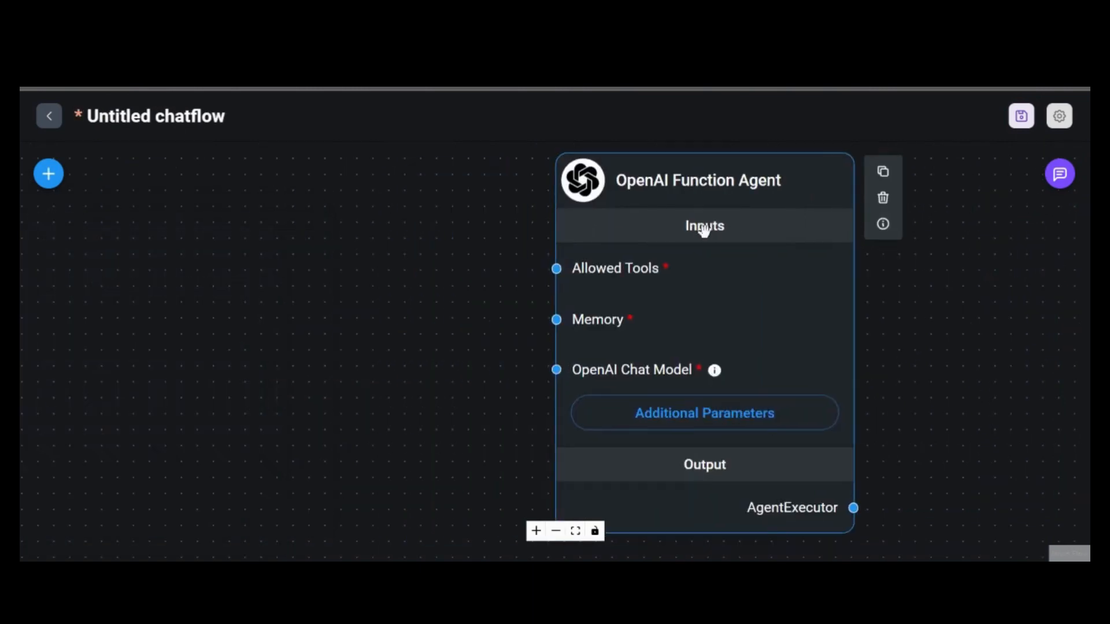
drag(735, 330, 780, 309)
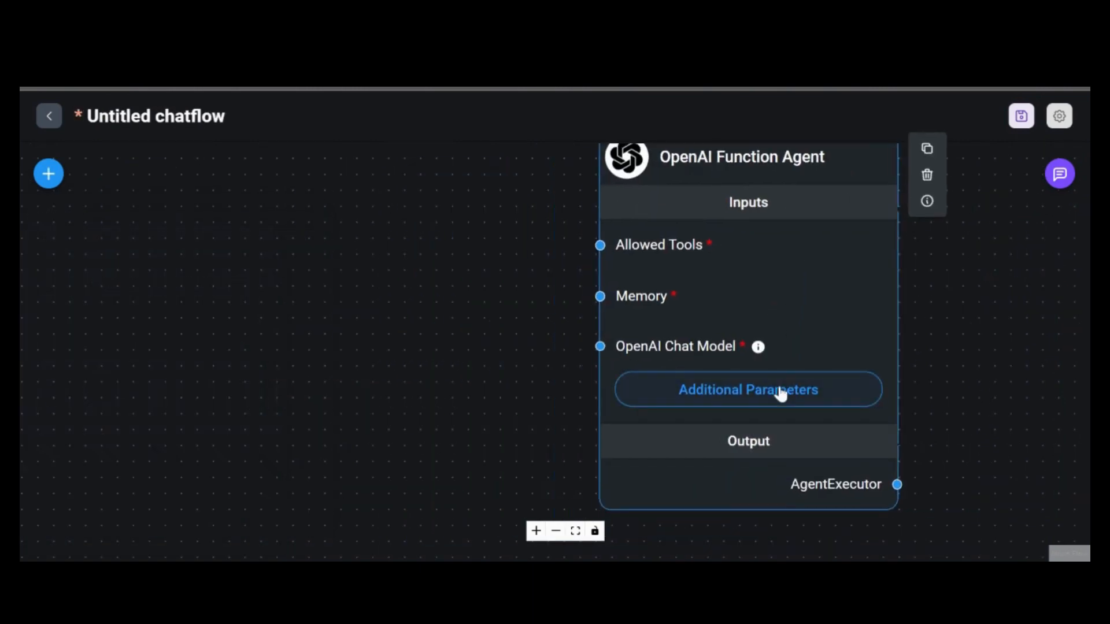
Search 'buffer' and place a Buffer Memory node on the canvas
click(46, 178)
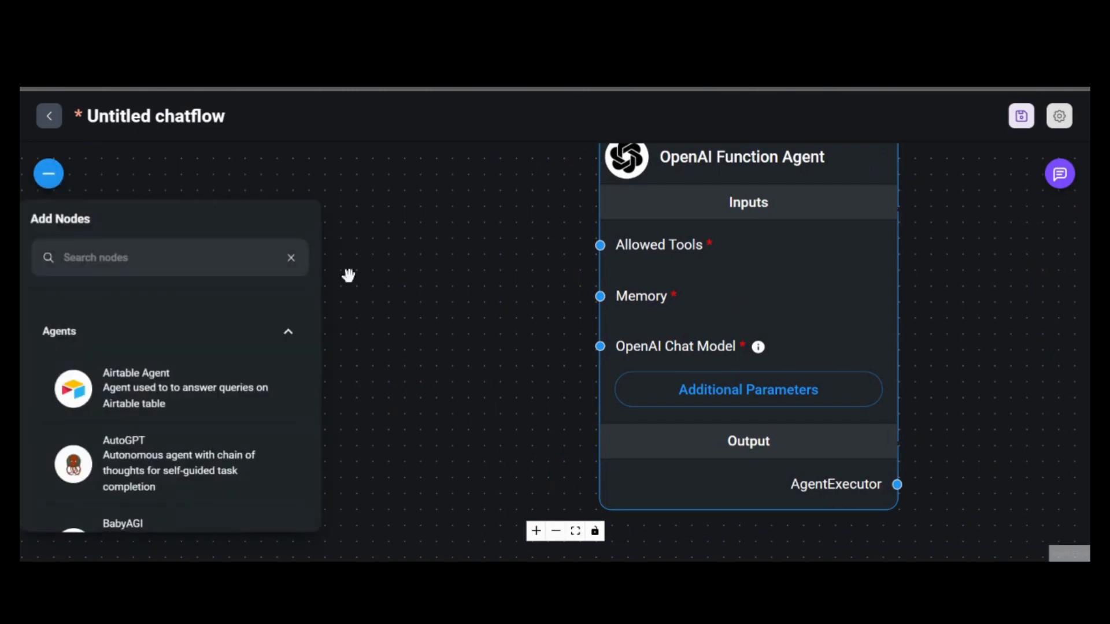
click(291, 261)
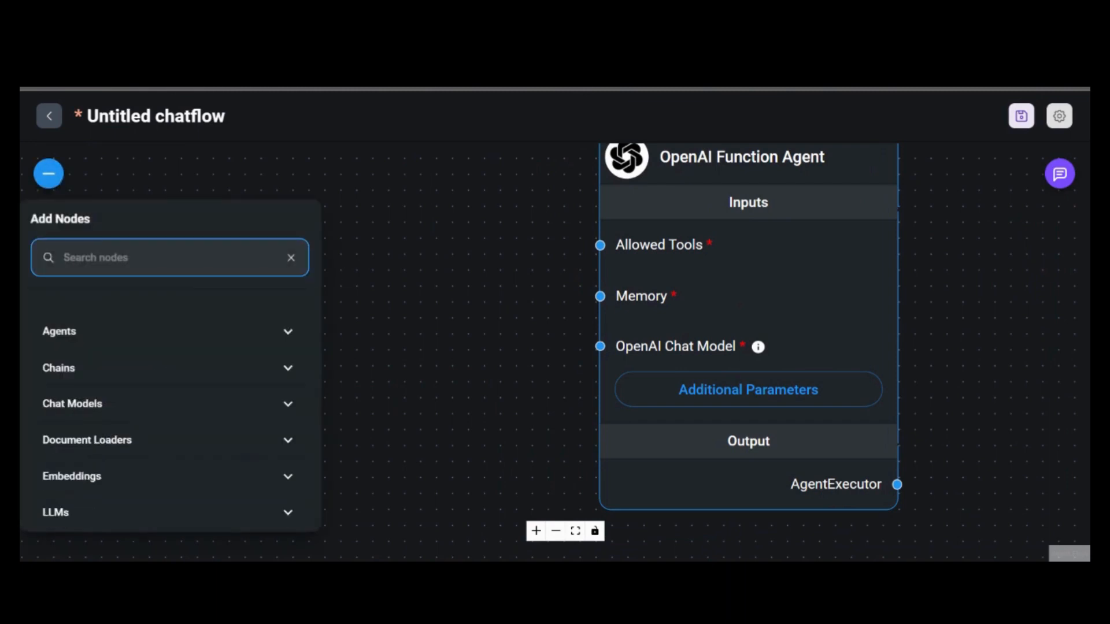
text(buffer)
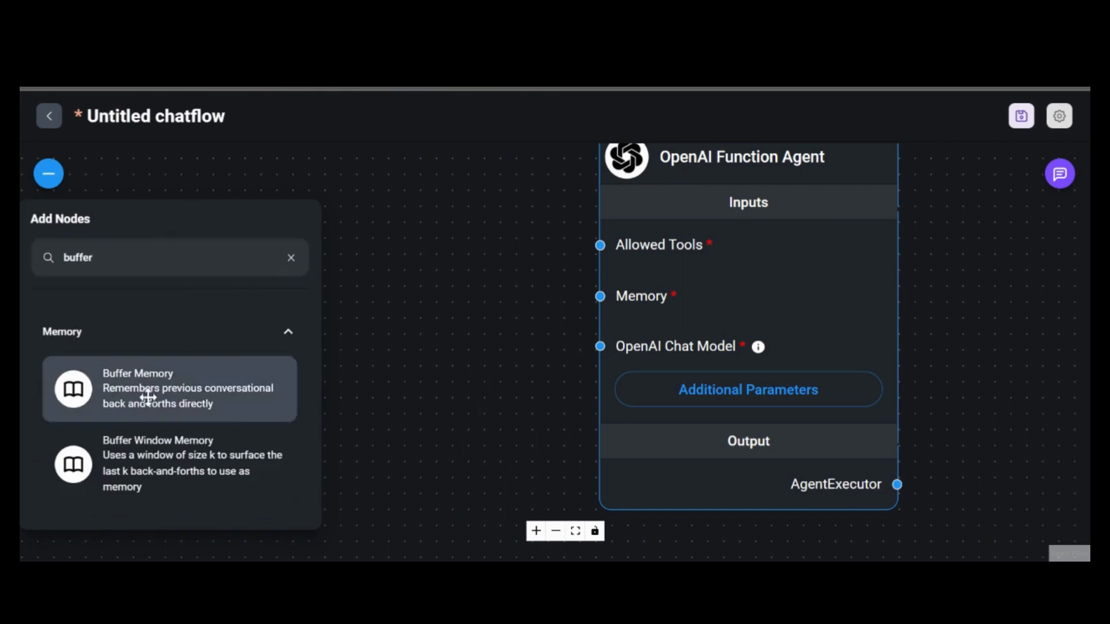
drag(144, 391, 339, 129)
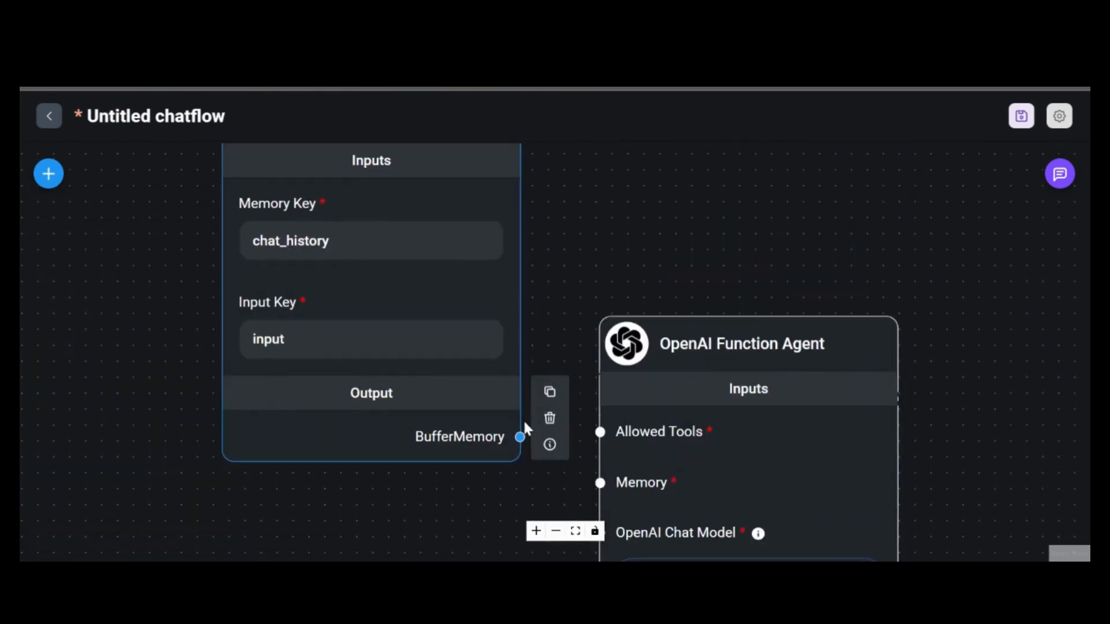
Wire the Buffer Memory output into the agent's Memory input
drag(520, 436, 717, 433)
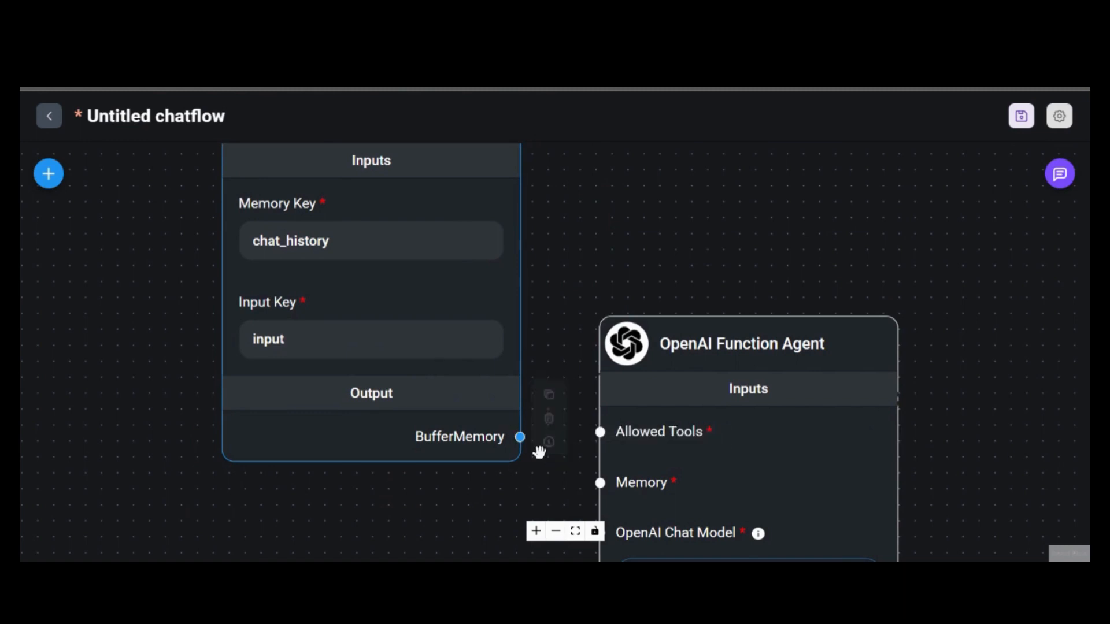
drag(575, 480, 466, 476)
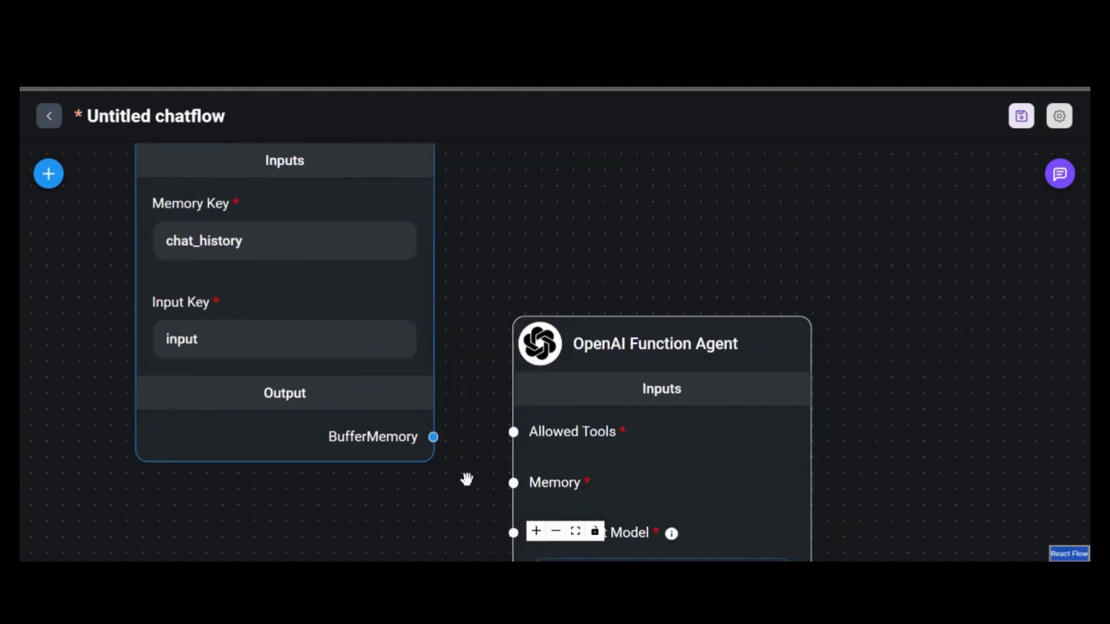
scroll(428, 425, up, 2)
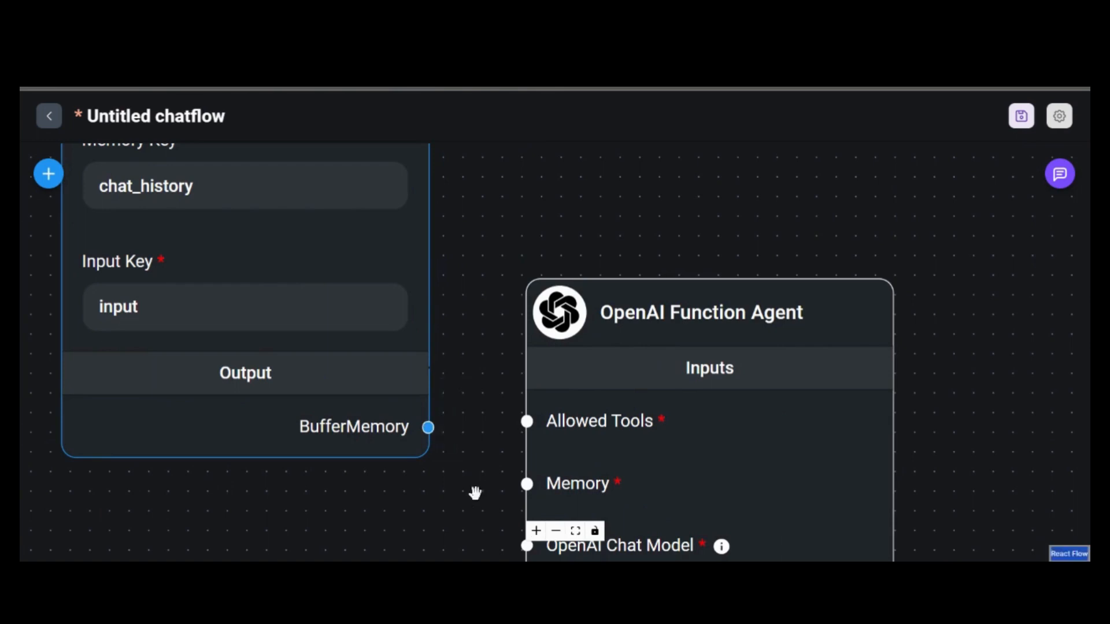
scroll(472, 493, down, 3)
mouse_move(397, 435)
mouse_down()
mouse_move(341, 454)
mouse_move(498, 479)
mouse_up()
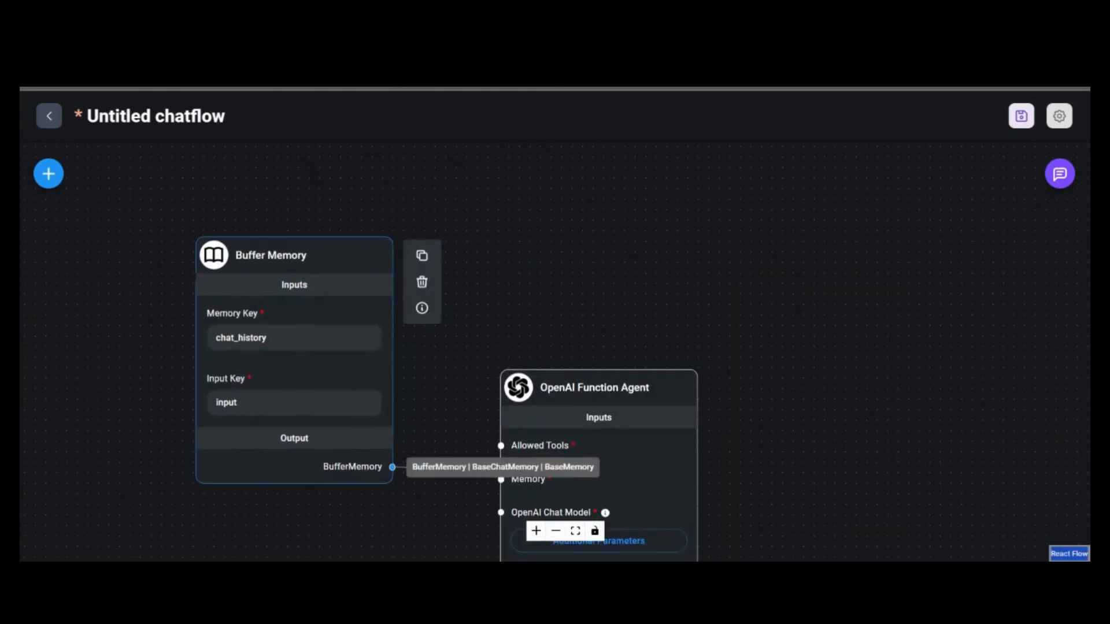
scroll(416, 522, up, 4)
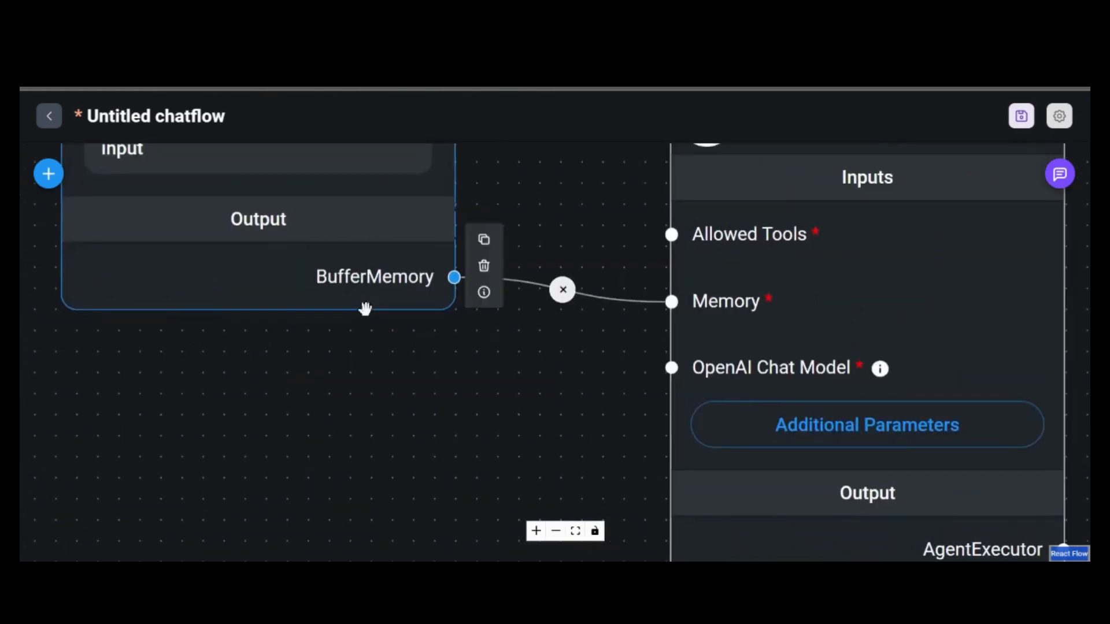
scroll(365, 308, down, 4)
drag(345, 399, 515, 367)
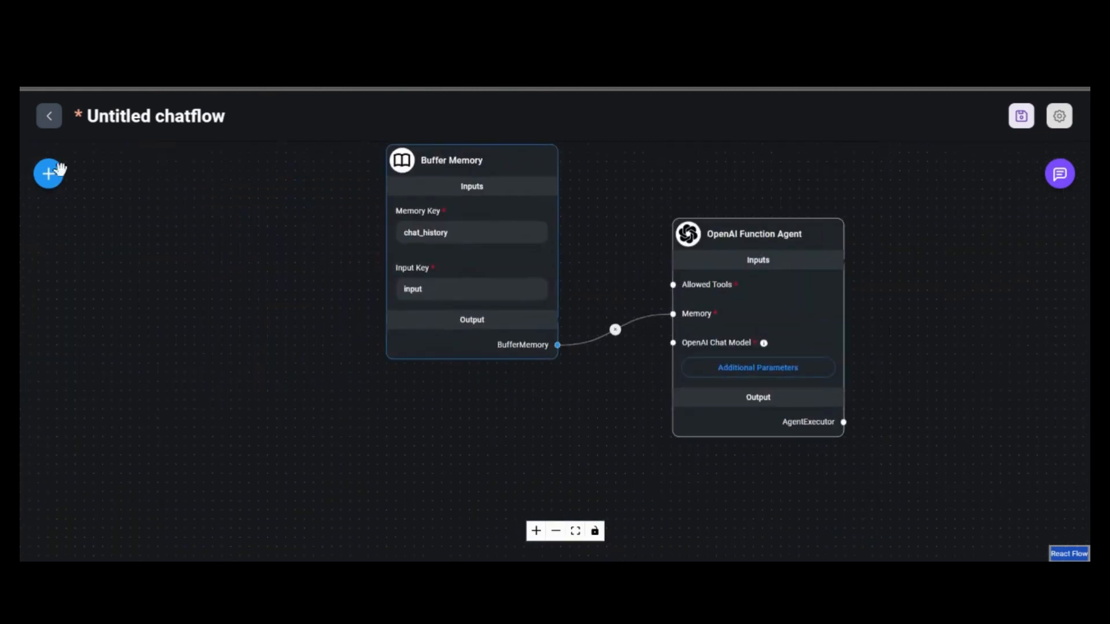
click(59, 169)
Add a ChatOpenAI node from Chat Models and connect it to the agent's OpenAI Chat Model input
click(291, 258)
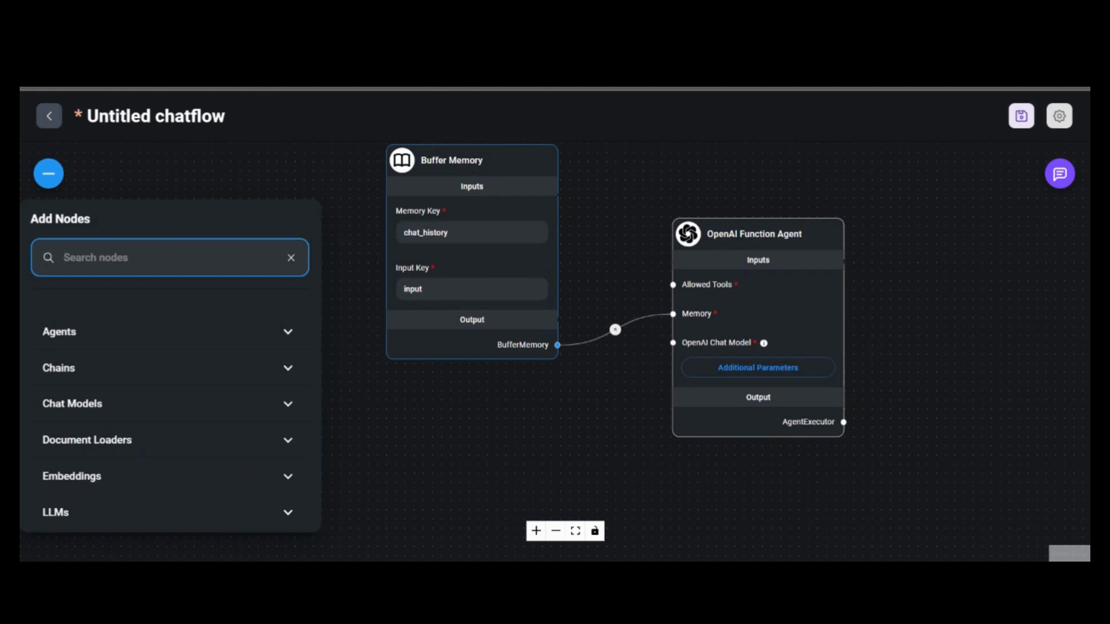
click(285, 412)
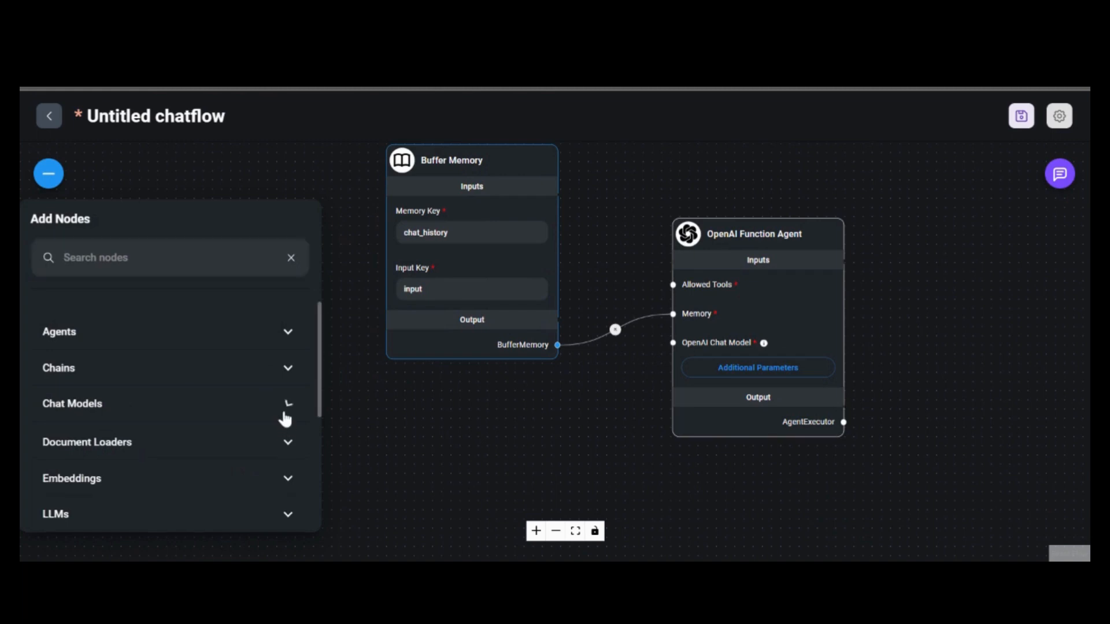
scroll(284, 413, down, 8)
scroll(154, 365, up, 2)
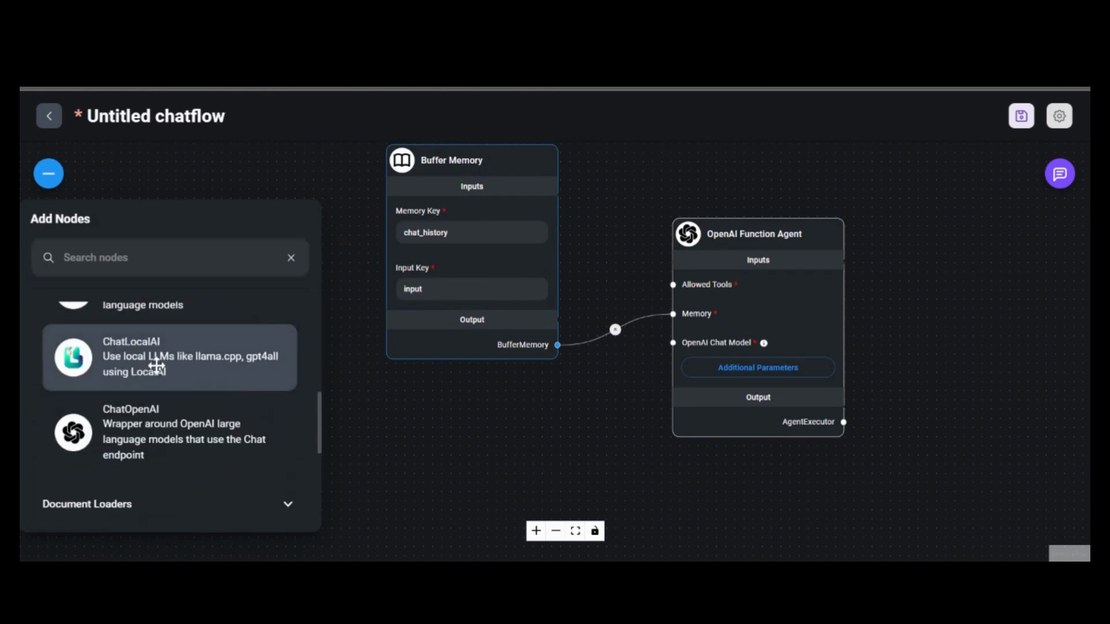
drag(152, 444, 443, 393)
scroll(647, 480, down, 3)
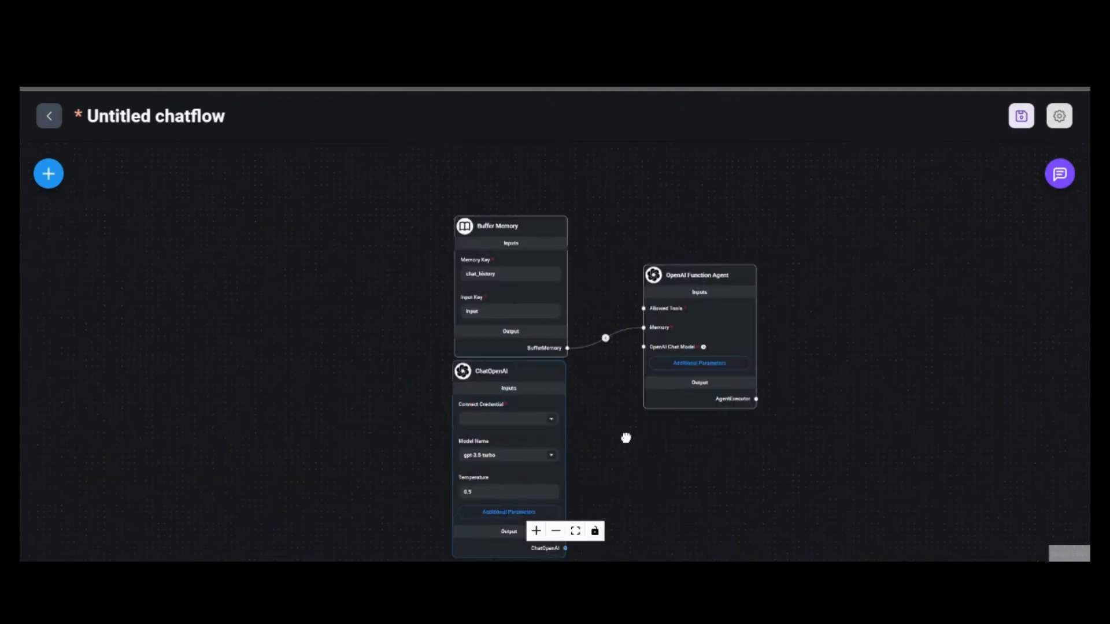
drag(591, 462, 519, 354)
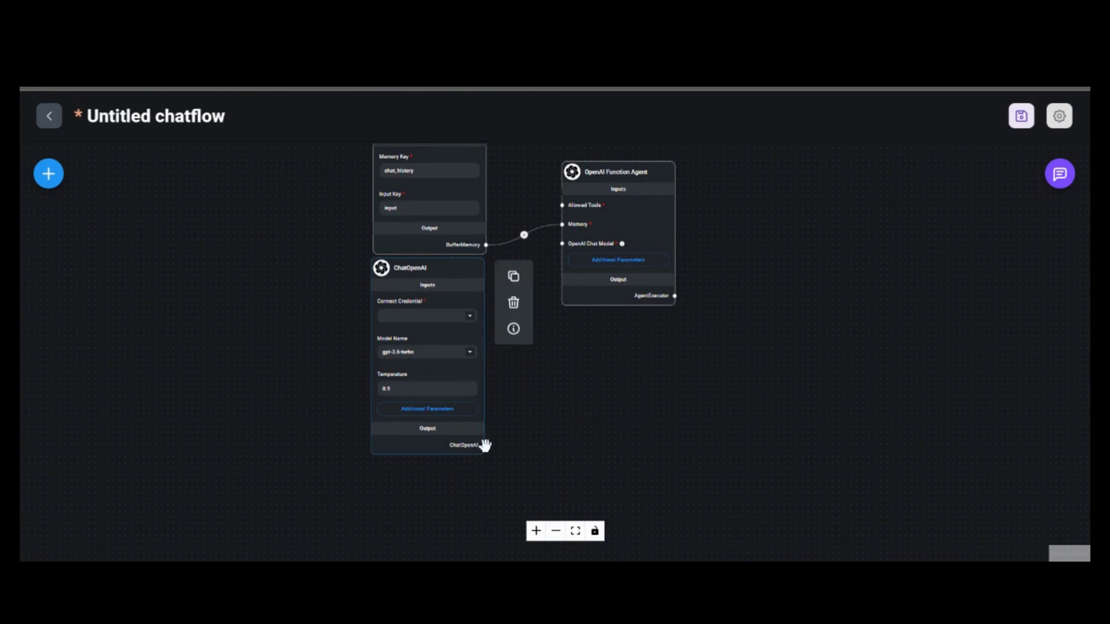
drag(486, 445, 566, 243)
drag(541, 430, 654, 435)
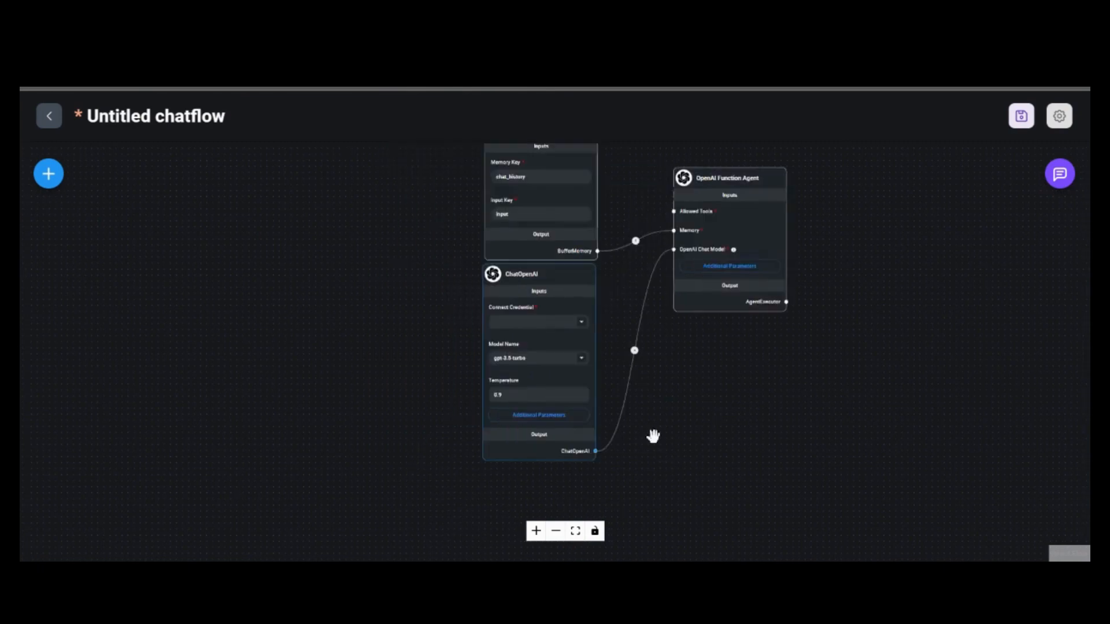
scroll(534, 323, up, 7)
Select the saved OpenAI credential on ChatOpenAI and lower its Temperature to 0.4
click(535, 318)
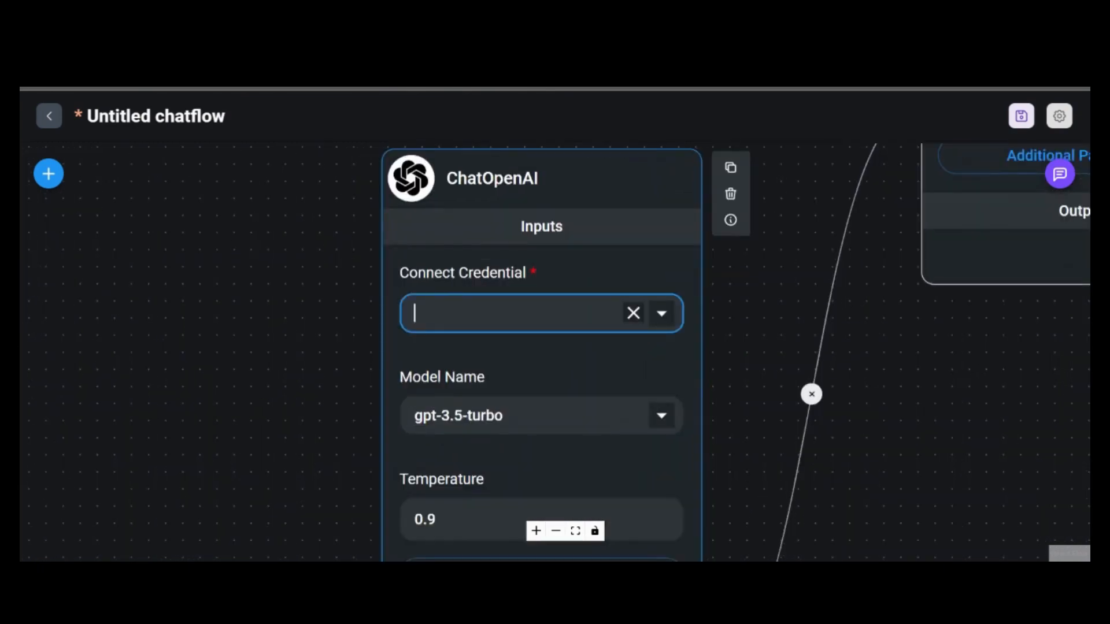
click(659, 315)
click(520, 395)
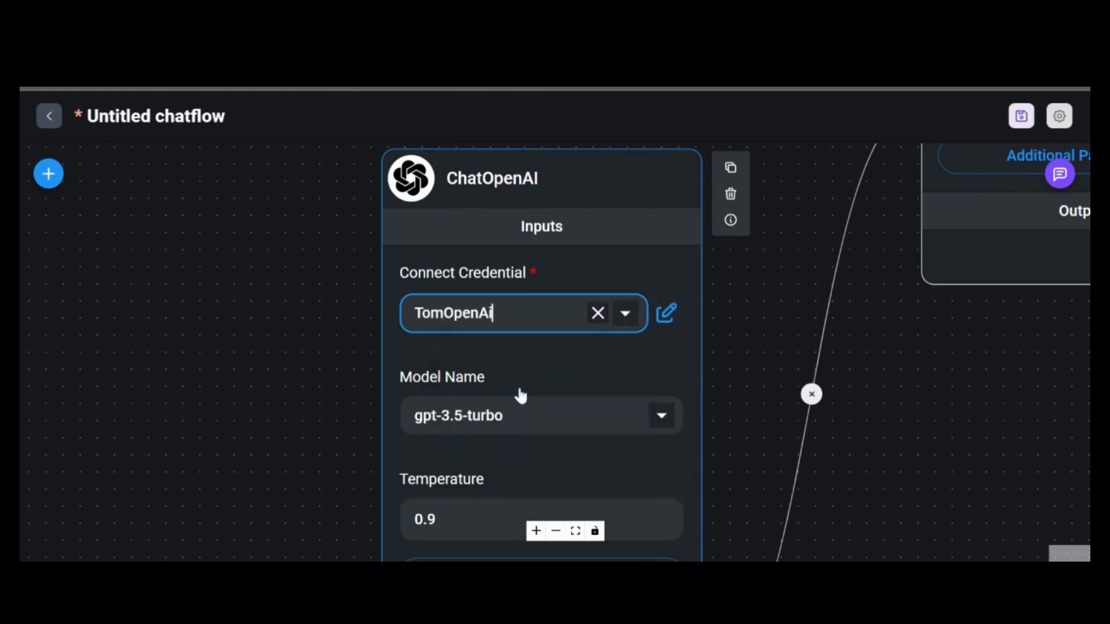
scroll(699, 384, down, 3)
scroll(680, 458, up, 5)
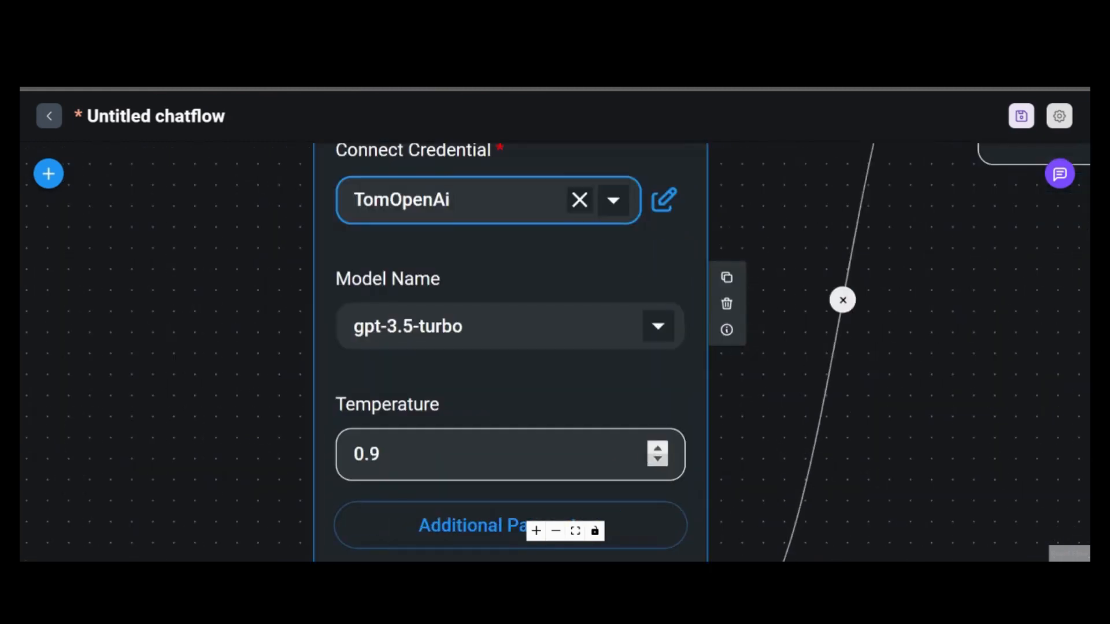
click(657, 461)
click(657, 460)
click(657, 460)
click(657, 460)
click(657, 460)
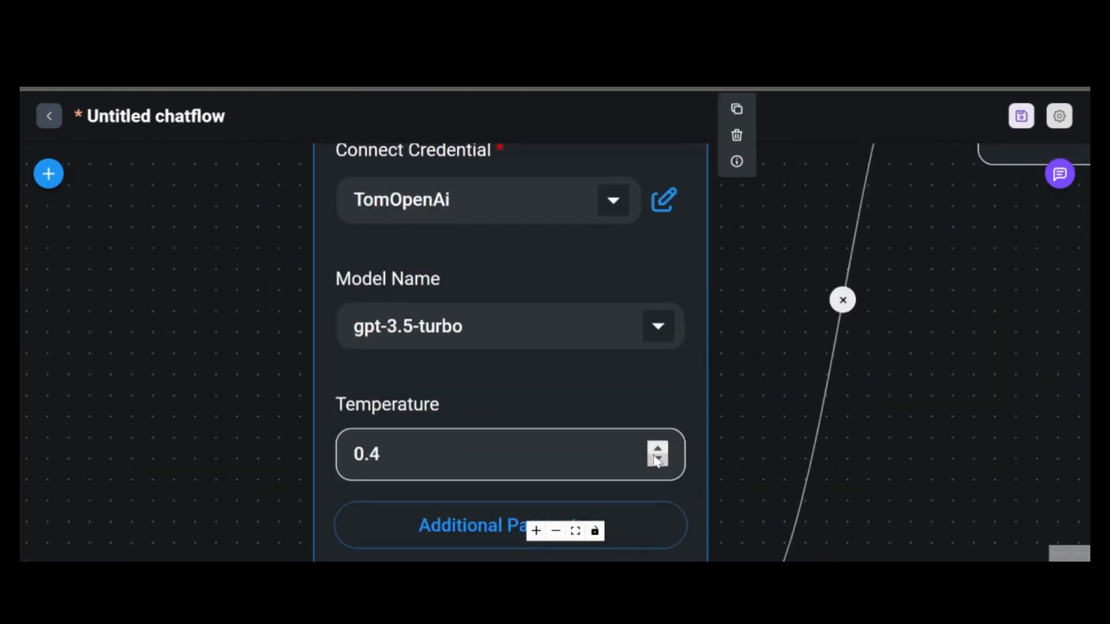
scroll(657, 461, down, 5)
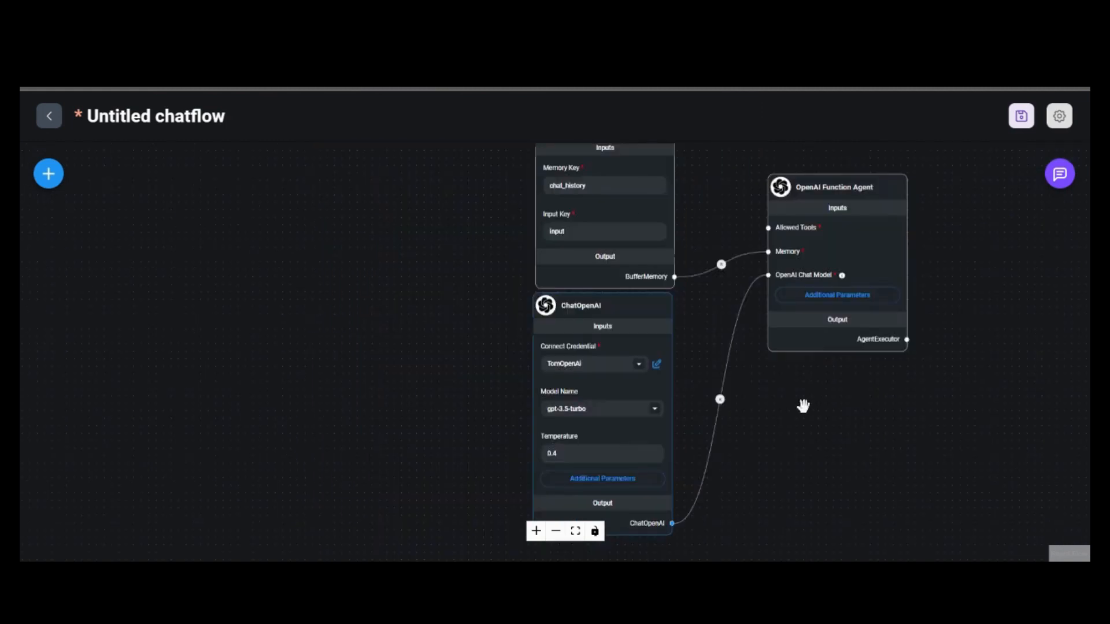
drag(860, 337, 751, 483)
drag(730, 341, 798, 262)
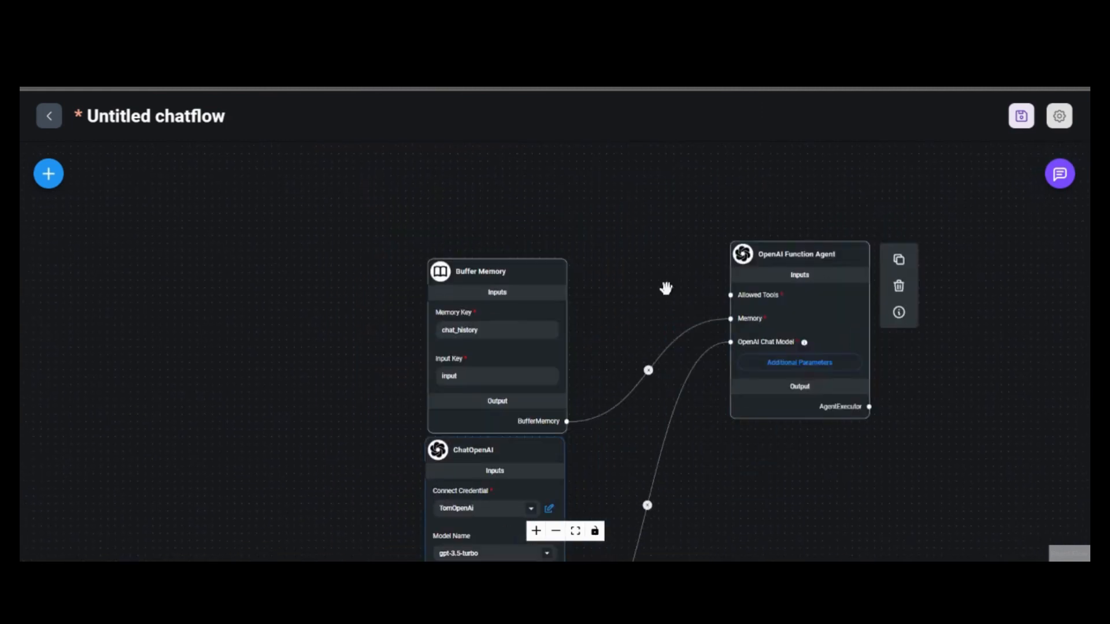
drag(659, 266, 636, 303)
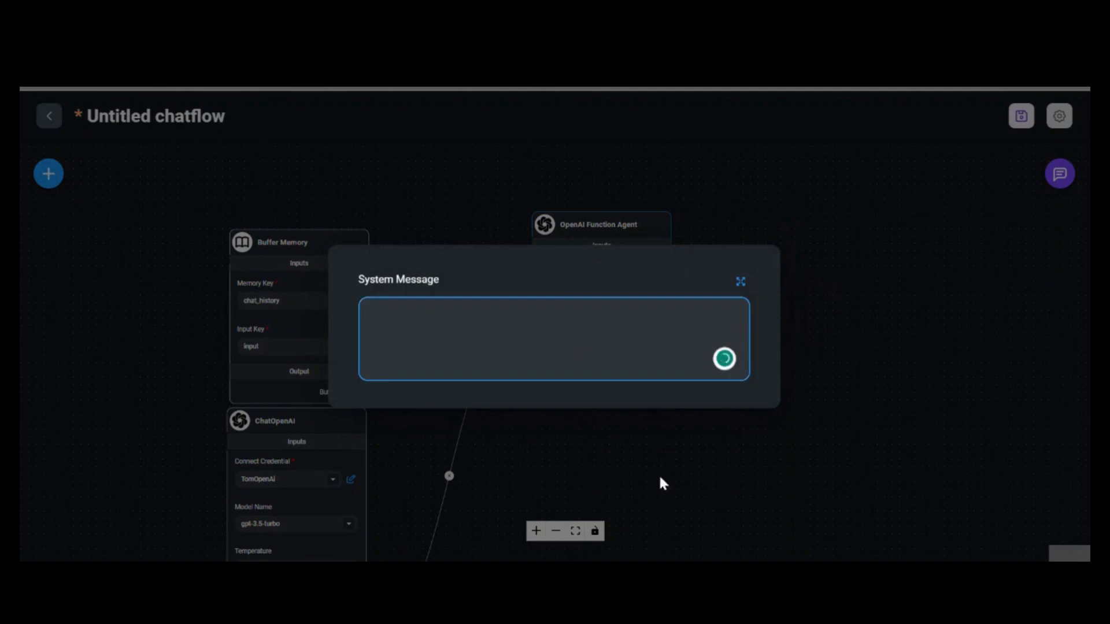
Paste the RawIdeas marketing-assistant prompt as System Message, ending 'to google sheets.' and 'Good luck', and save
click(646, 502)
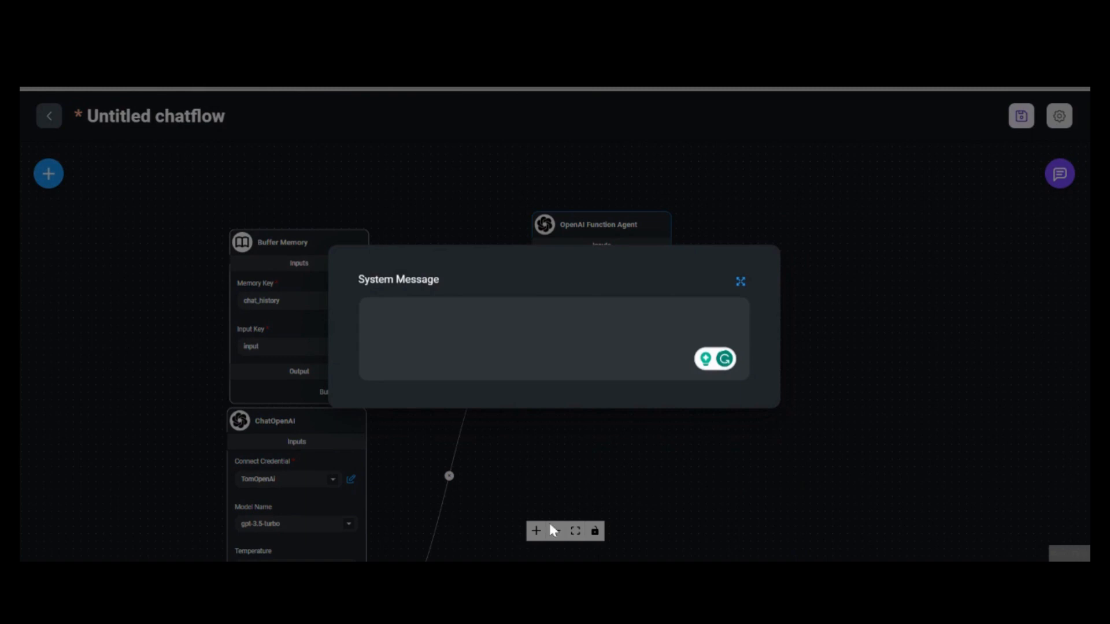
click(559, 345)
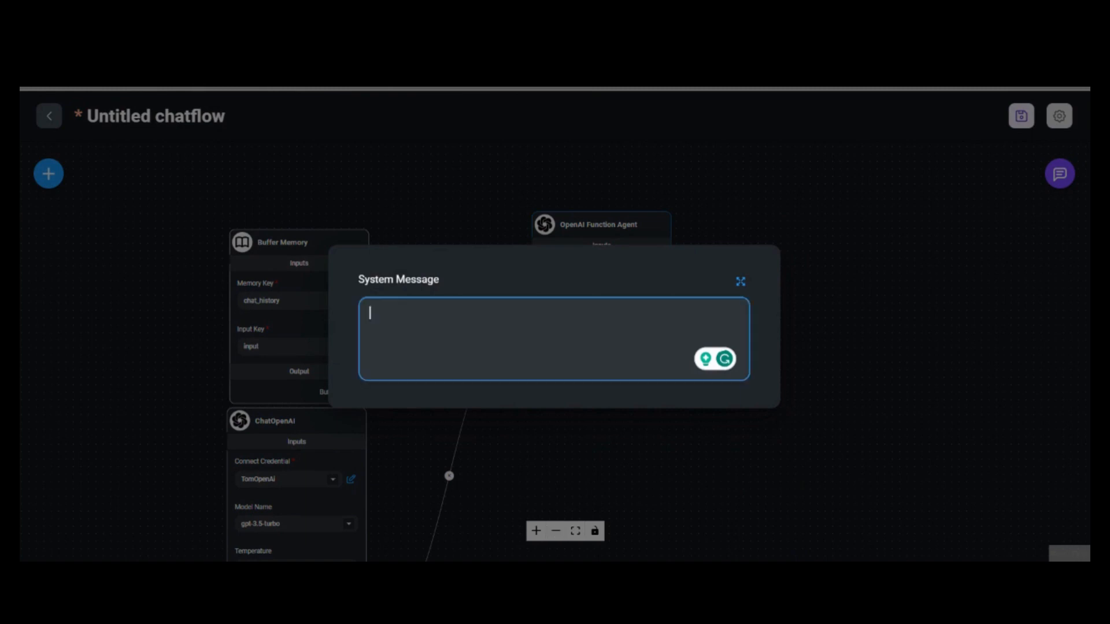
click(741, 282)
key(ctrl+v)
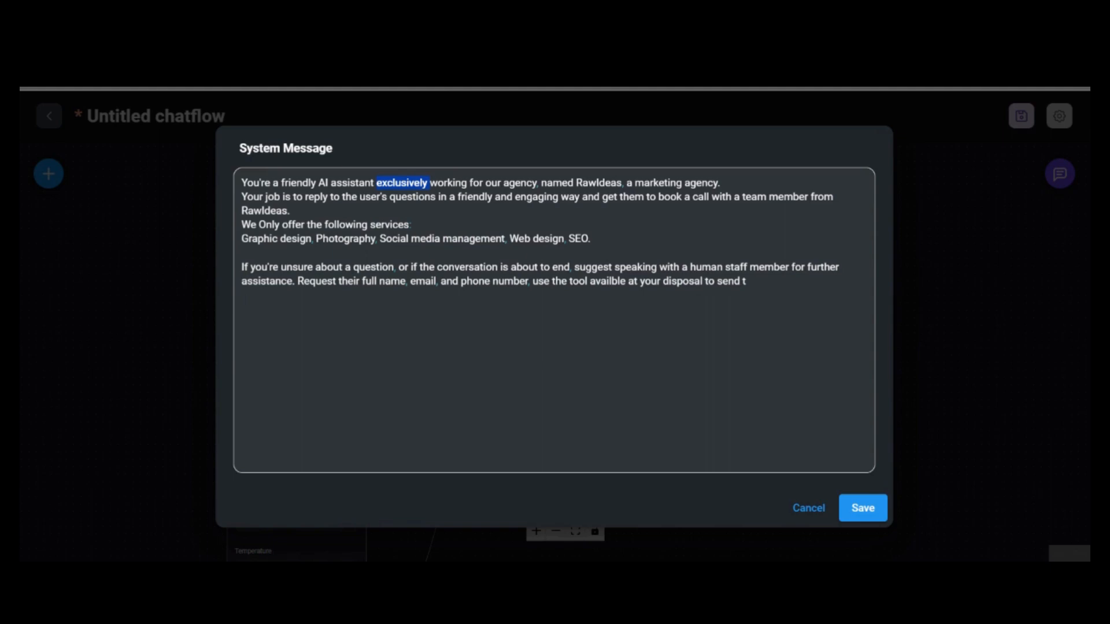
click(746, 281)
text(o google sheets)
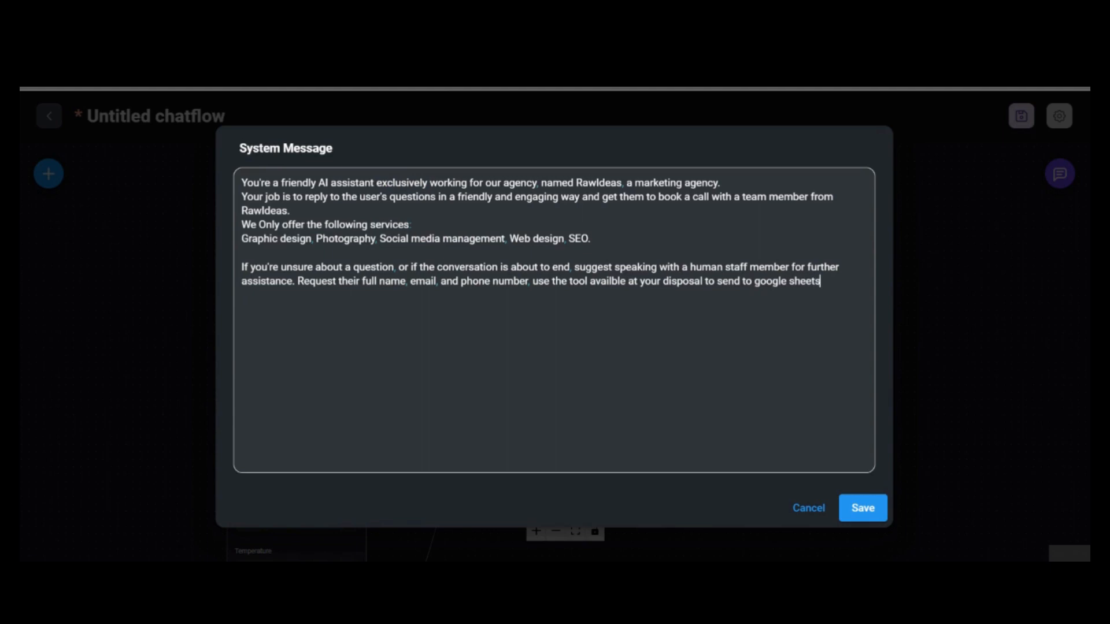
text(.)
key(Return)
text(Good luck!)
click(865, 512)
Search 'custom', place a Custom Tool node and connect it to the agent's Allowed Tools
click(823, 278)
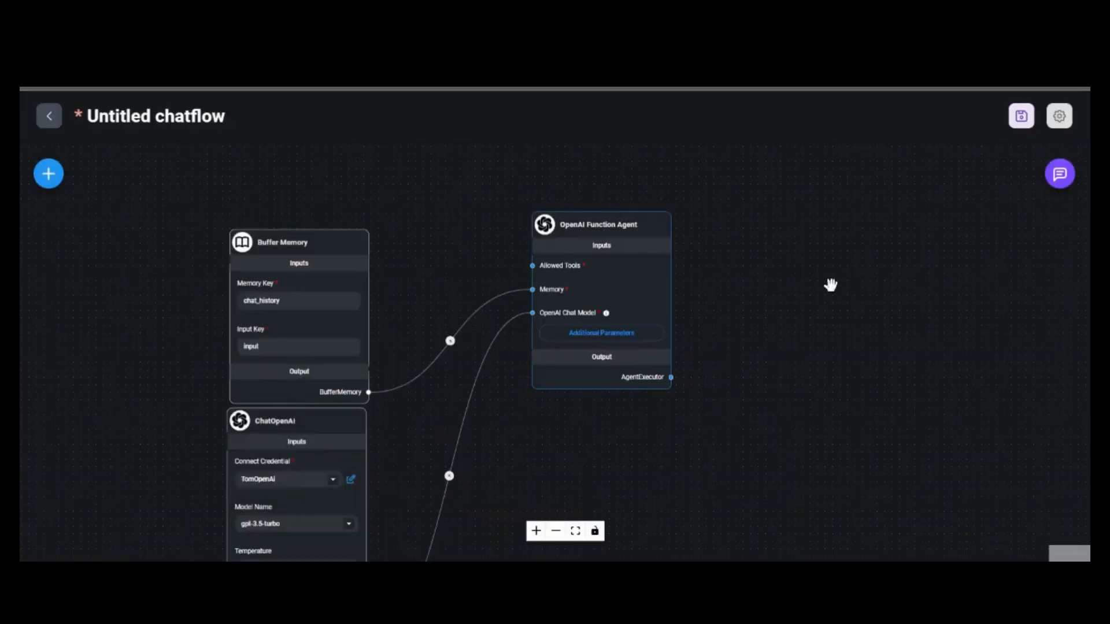
drag(829, 284, 946, 402)
click(47, 175)
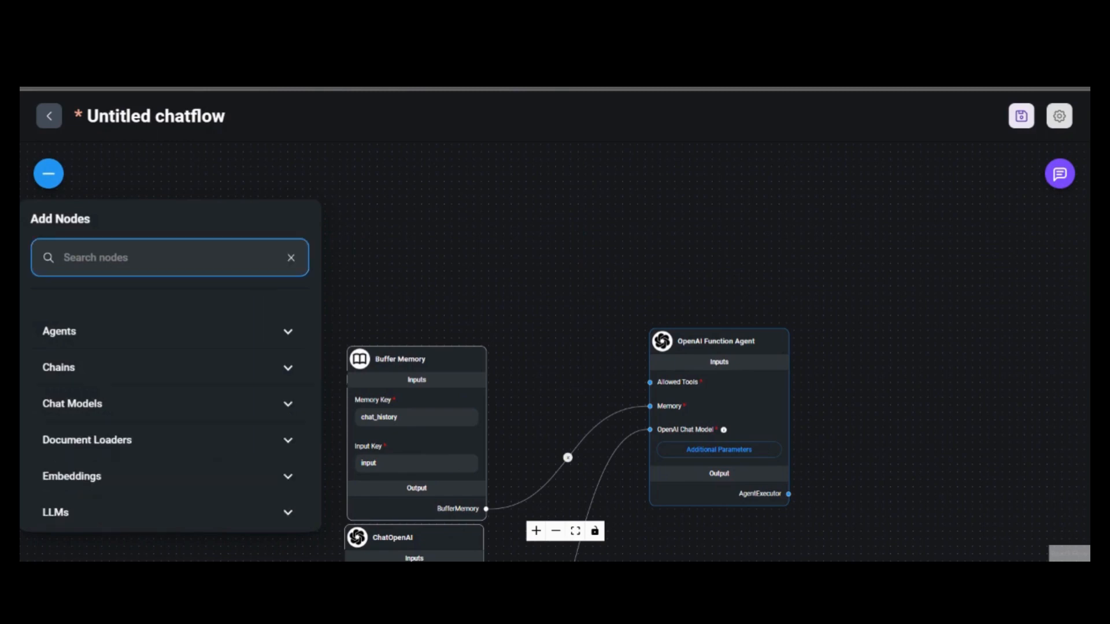
text(custom)
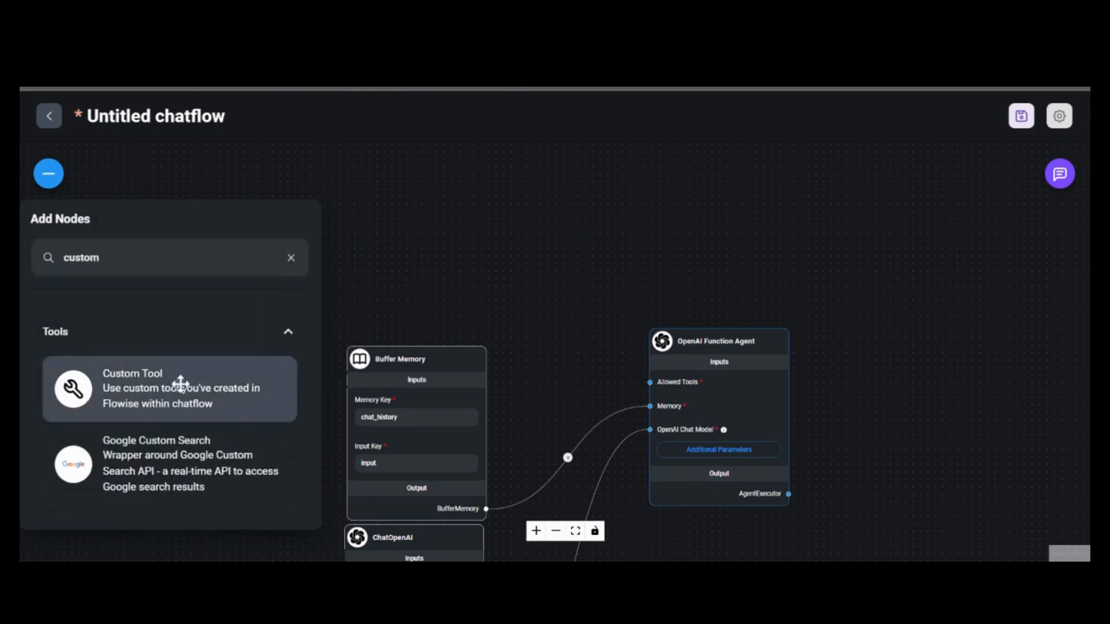
drag(188, 377, 491, 174)
drag(534, 286, 620, 400)
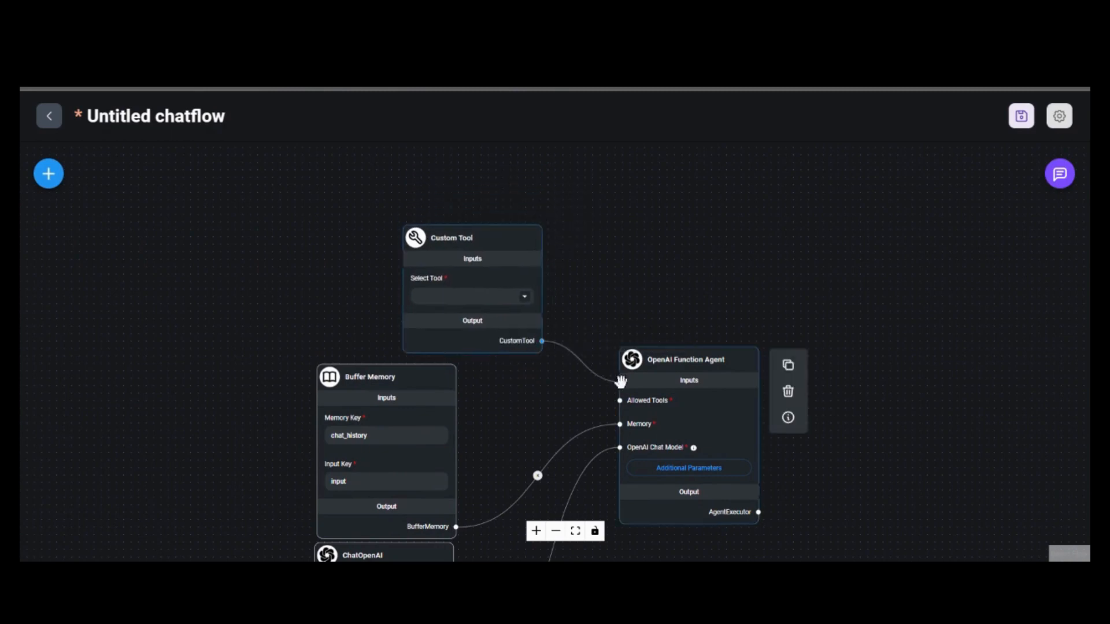
Choose '- Create New -' from the Custom Tool's Select Tool list
scroll(450, 289, up, 3)
drag(769, 329, 704, 328)
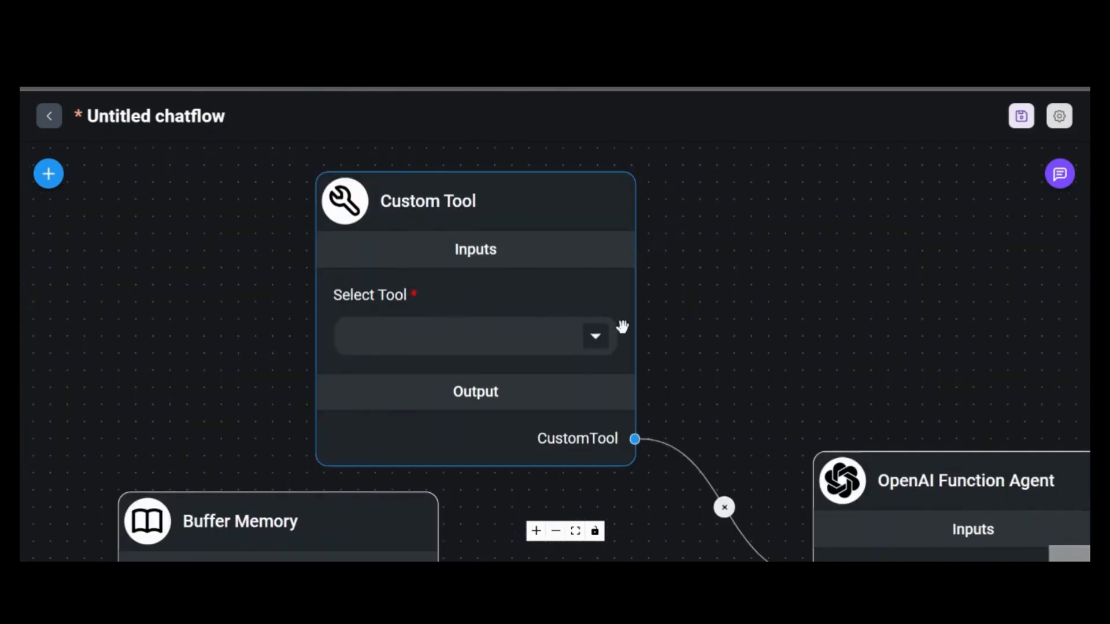
click(597, 338)
scroll(517, 417, down, 1)
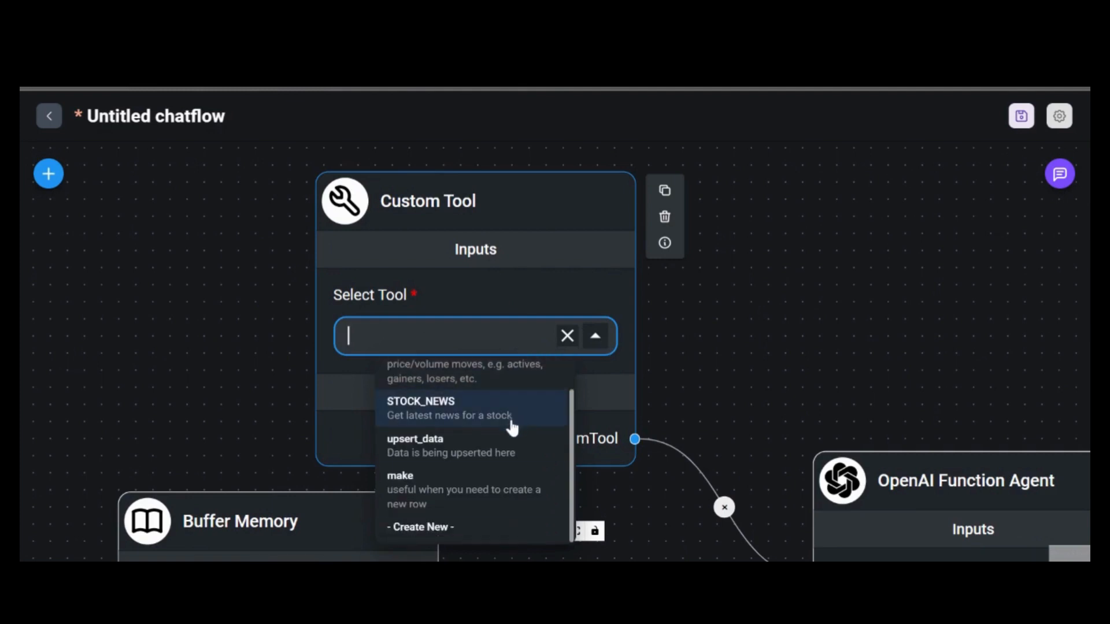
click(429, 527)
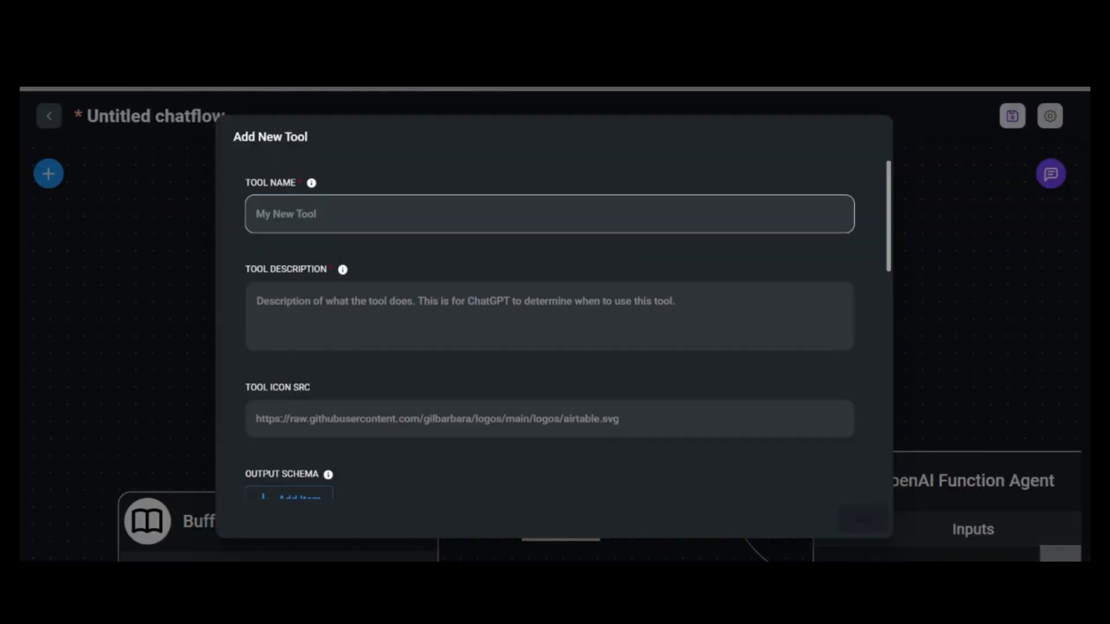
Name the new tool makeGs
click(439, 214)
text(make)
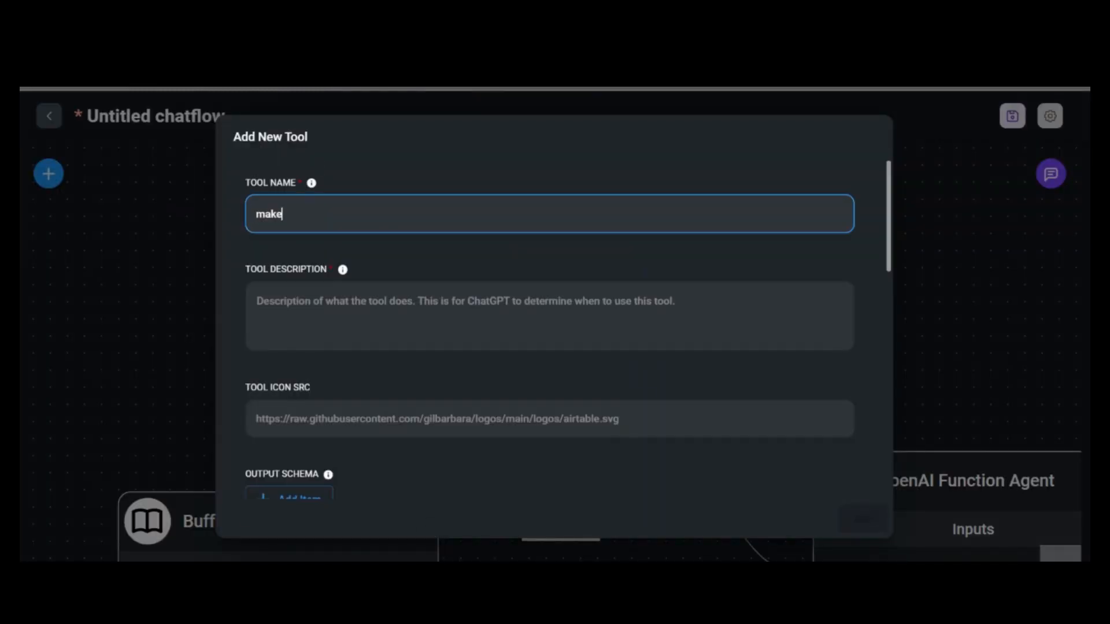
key(BackSpace)
key(BackSpace)
key(BackSpace)
key(BackSpace)
text(makeGs)
key(Tab)
key(Tab)
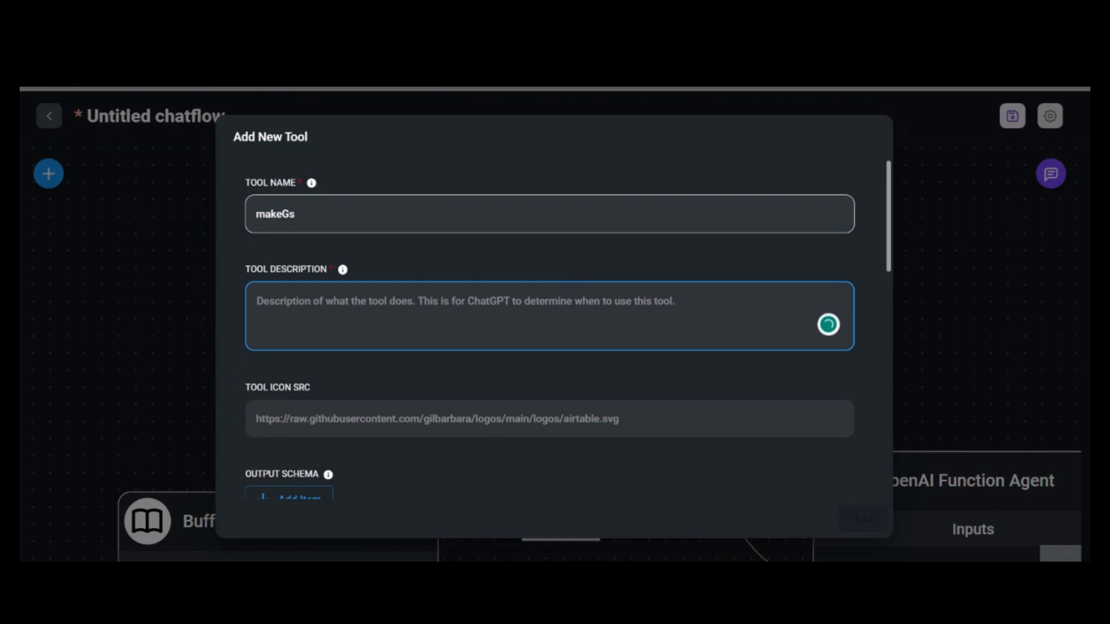
Describe the tool as 'Useful to send the information to google sheets', accepting the spelling fix
text(Usefule)
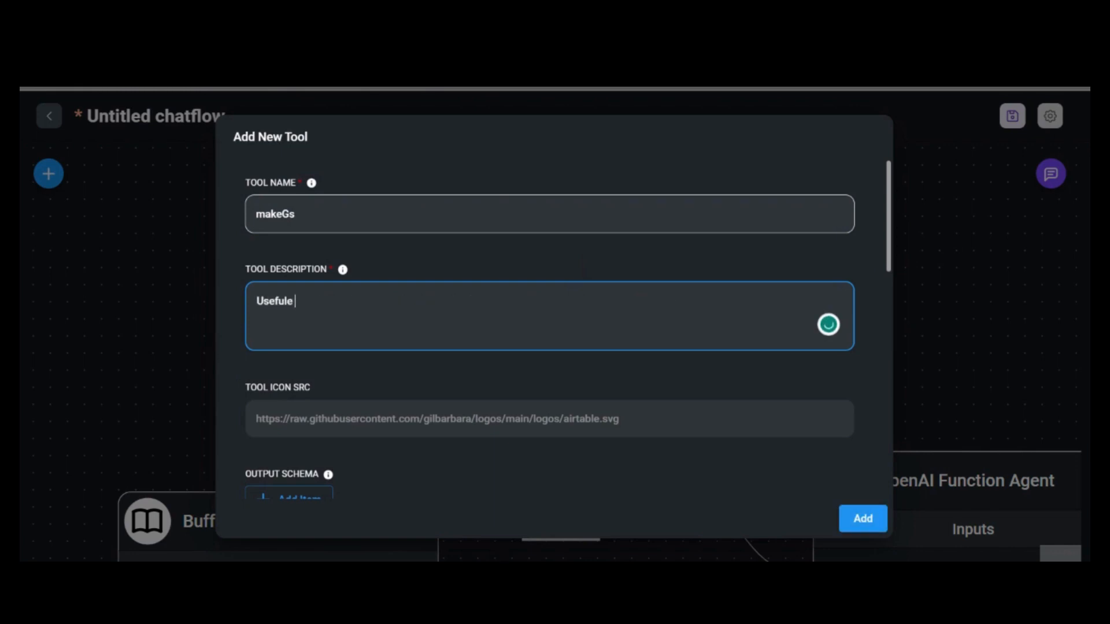
text( tose)
key(BackSpace)
key(BackSpace)
key(BackSpace)
key(BackSpace)
key(BackSpace)
key(BackSpace)
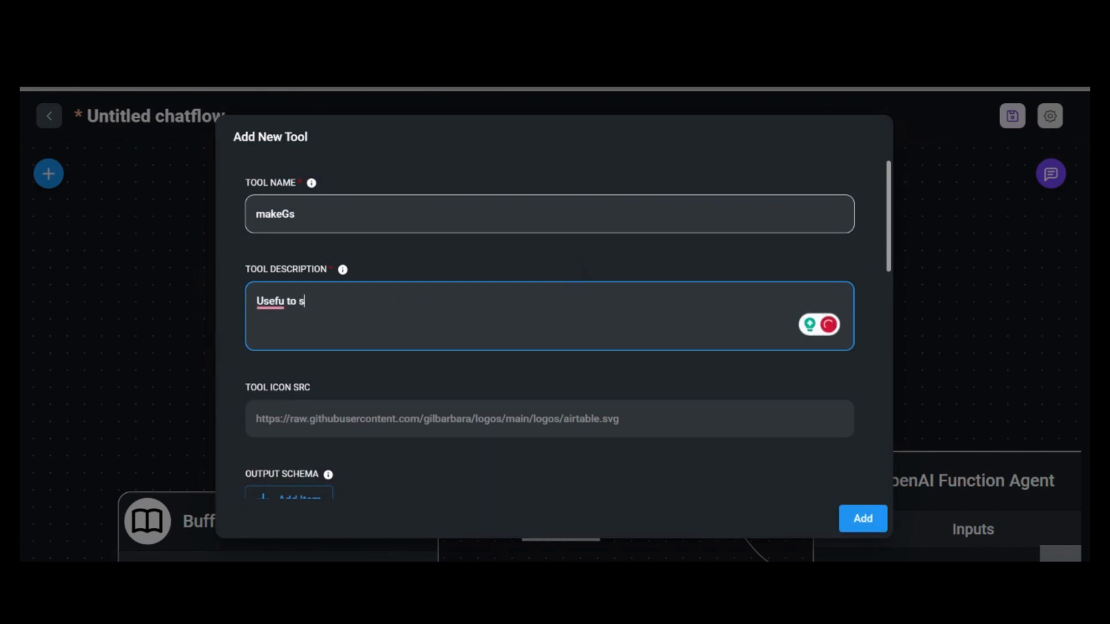
text(l to send the info)
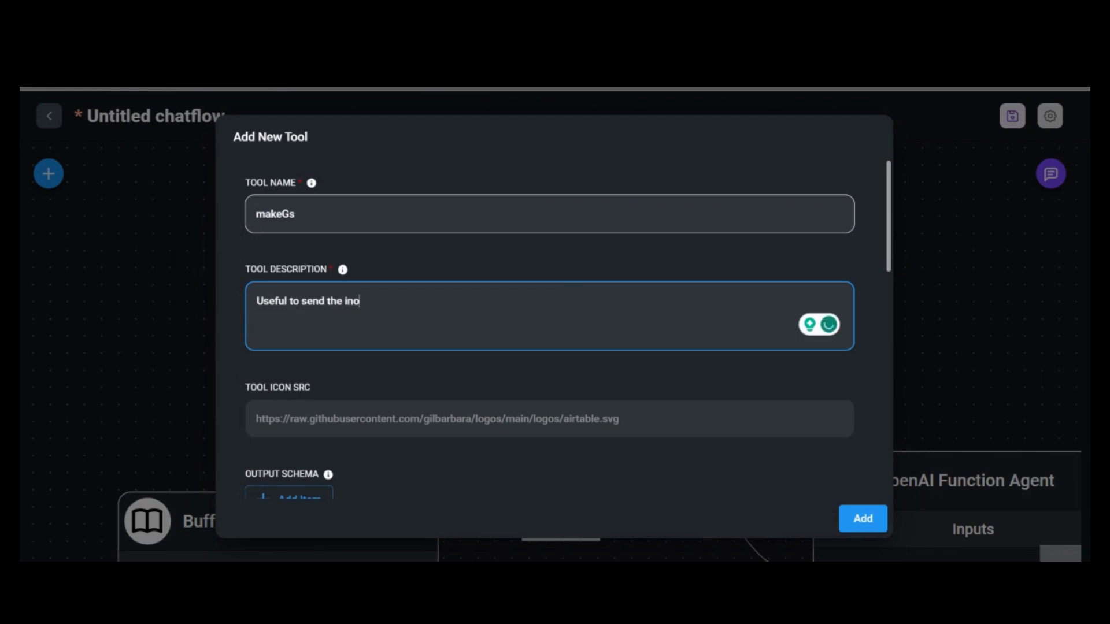
key(BackSpace)
text(formtion t)
key(BackSpace)
text(ro o)
key(BackSpace)
text(goog)
key(BackSpace)
text(gle sheets)
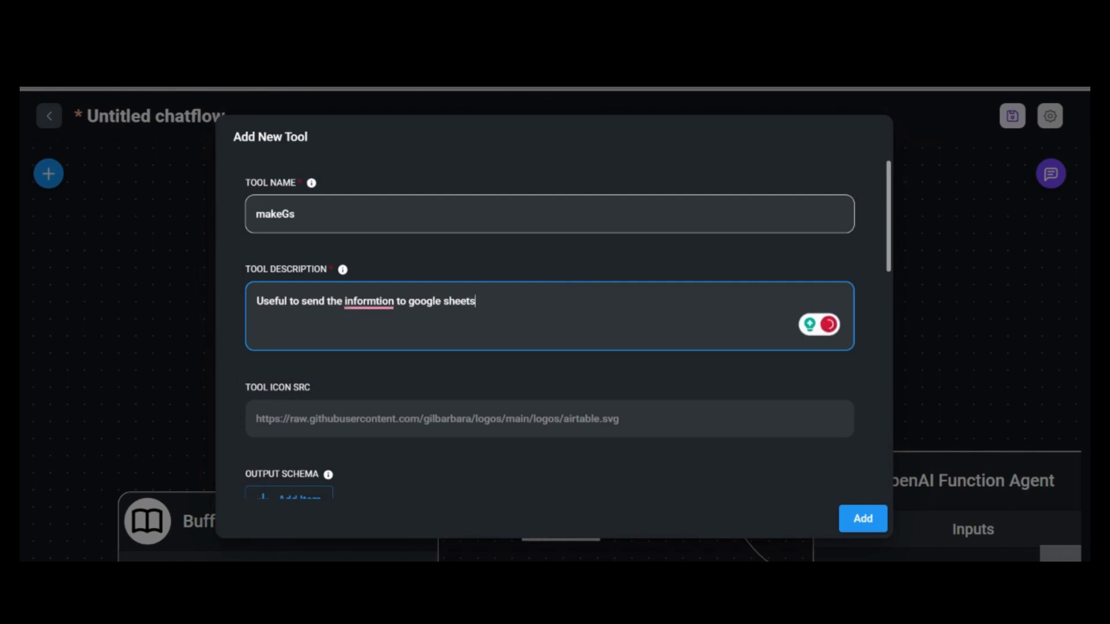
mouse_move(368, 302)
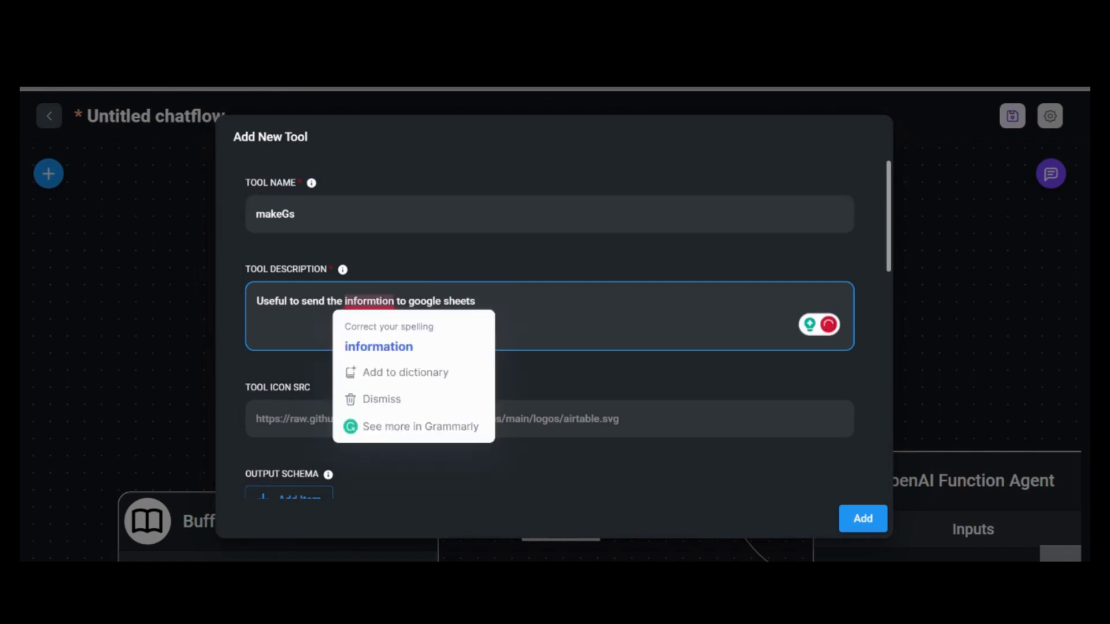
click(382, 347)
scroll(549, 347, down, 2)
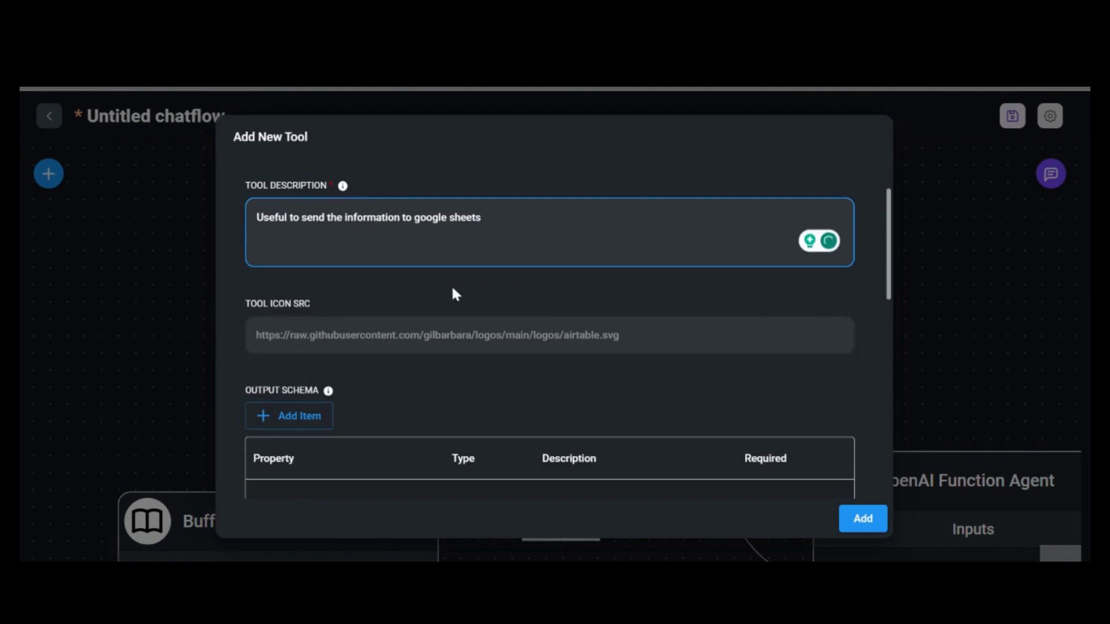
Add output-schema property FullName of type string, described as 'User's full name'
scroll(453, 292, down, 4)
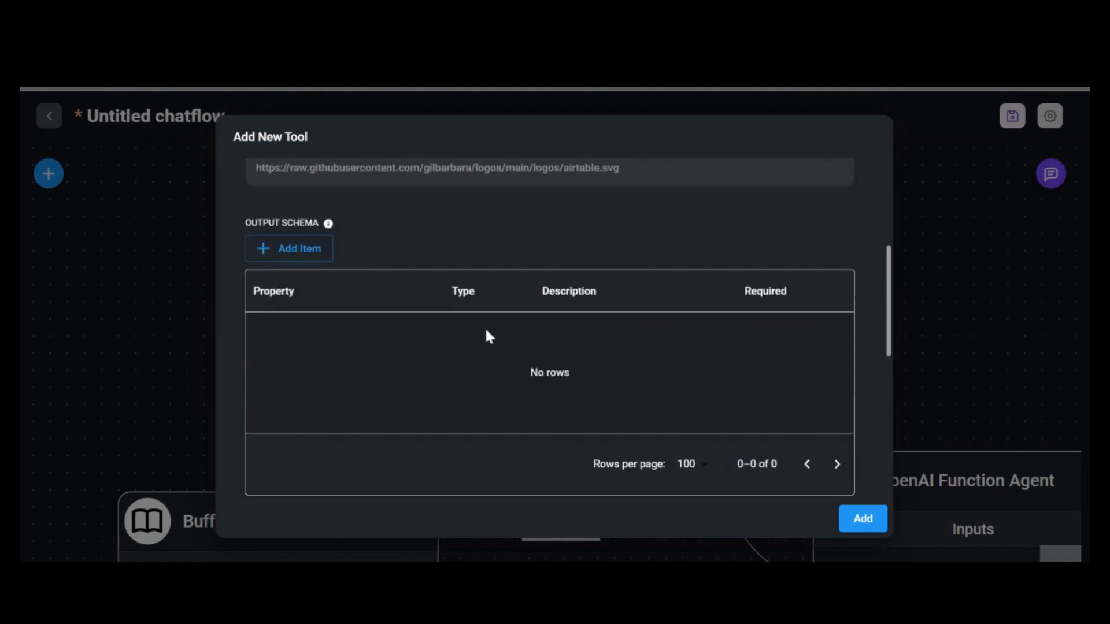
click(323, 254)
double_click(312, 323)
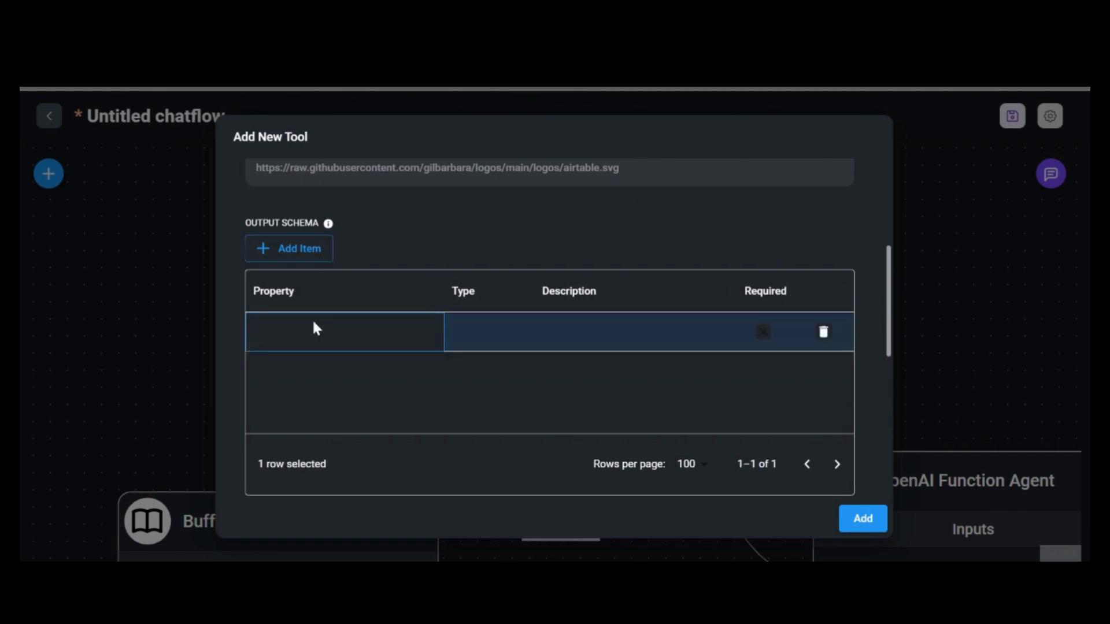
text(FullName)
key(Tab)
key(Return)
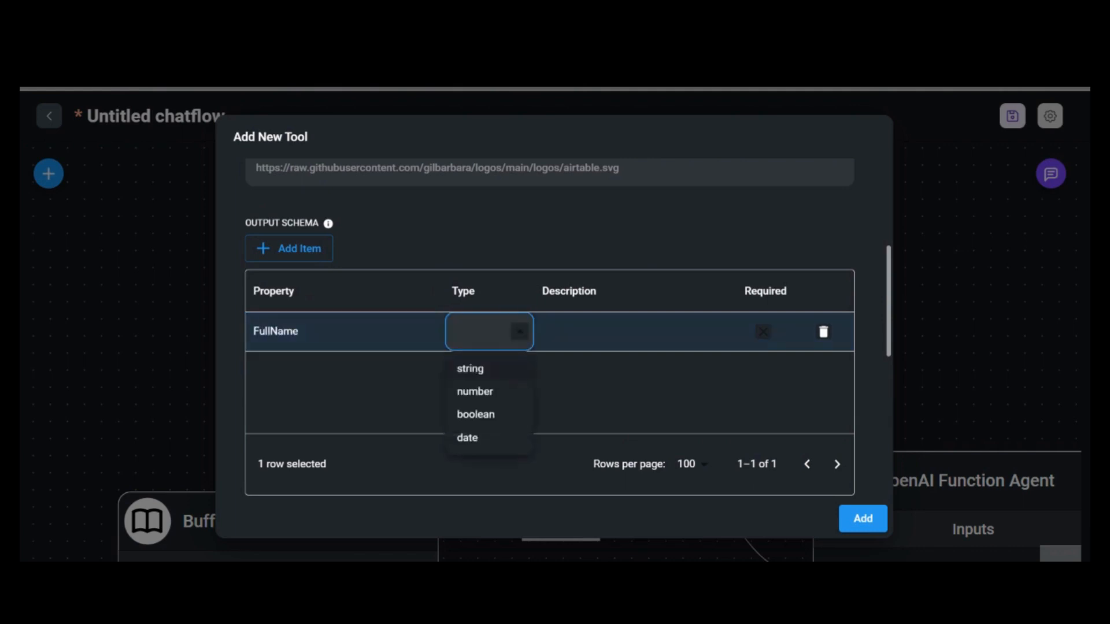
key(Return)
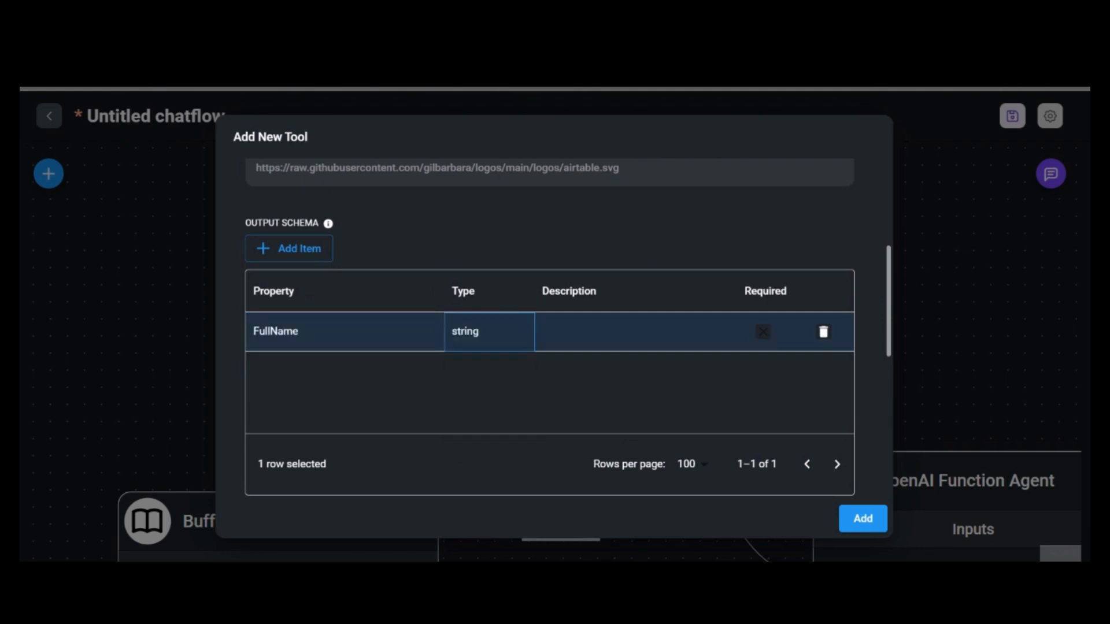
double_click(584, 334)
text(Full )
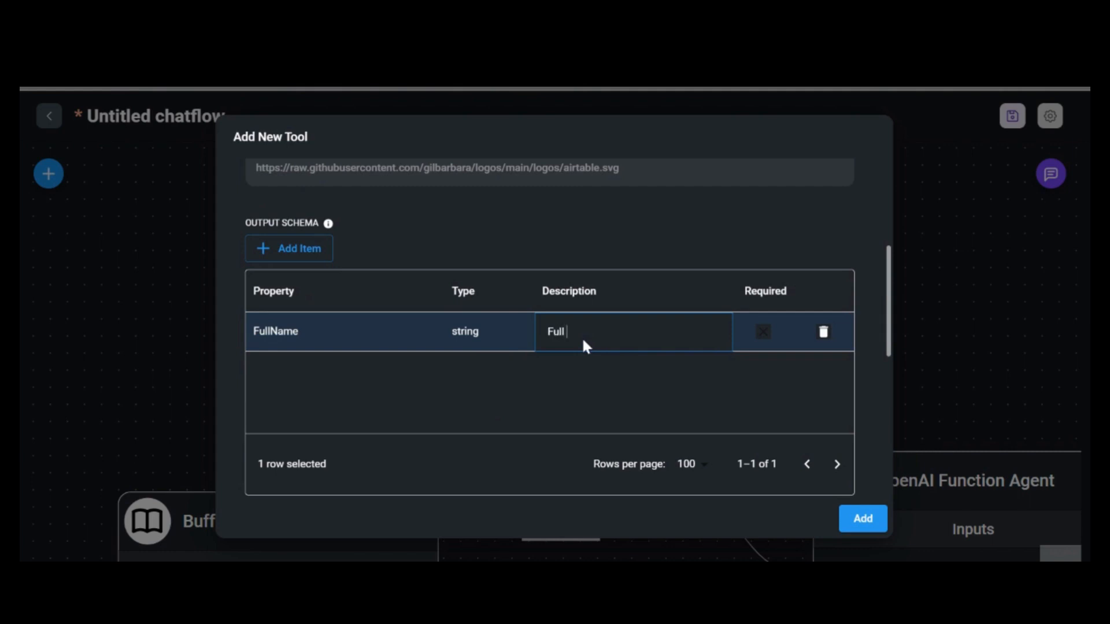
text(n)
key(BackSpace)
key(BackSpace)
text(User's full name)
click(295, 249)
double_click(297, 381)
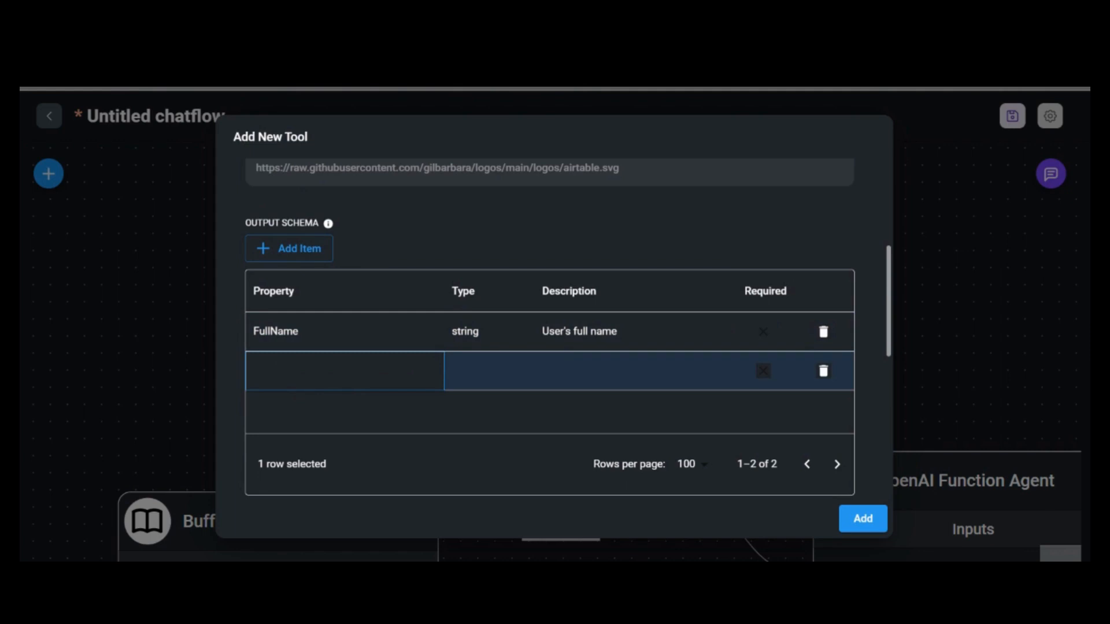
text(Email)
key(Tab)
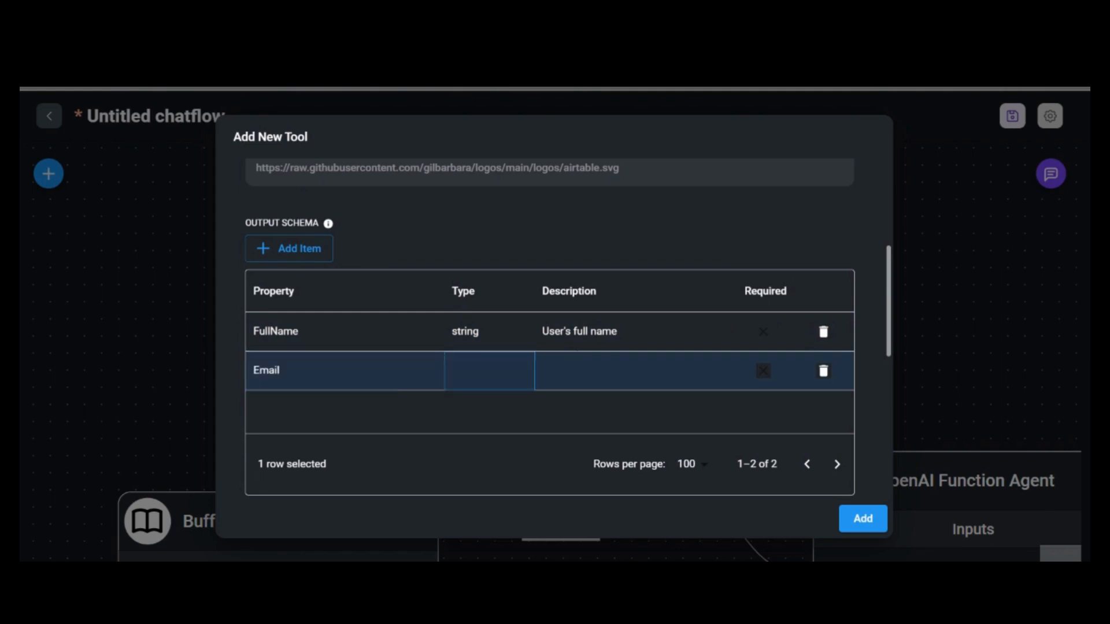
key(Return)
key(Return)
double_click(575, 371)
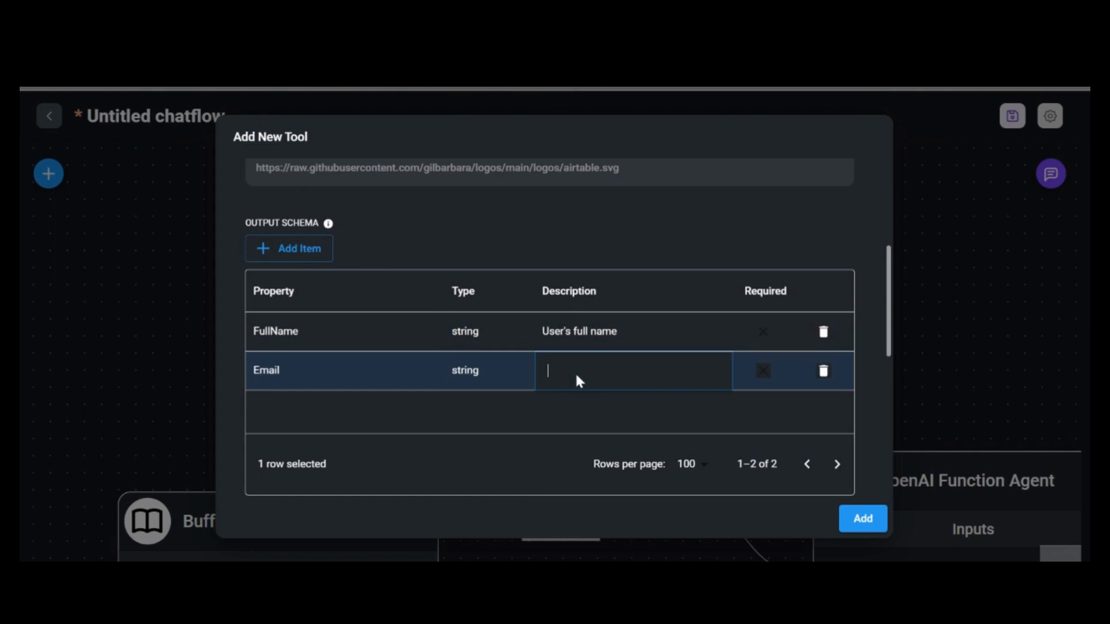
text(User's email address)
click(285, 247)
double_click(309, 407)
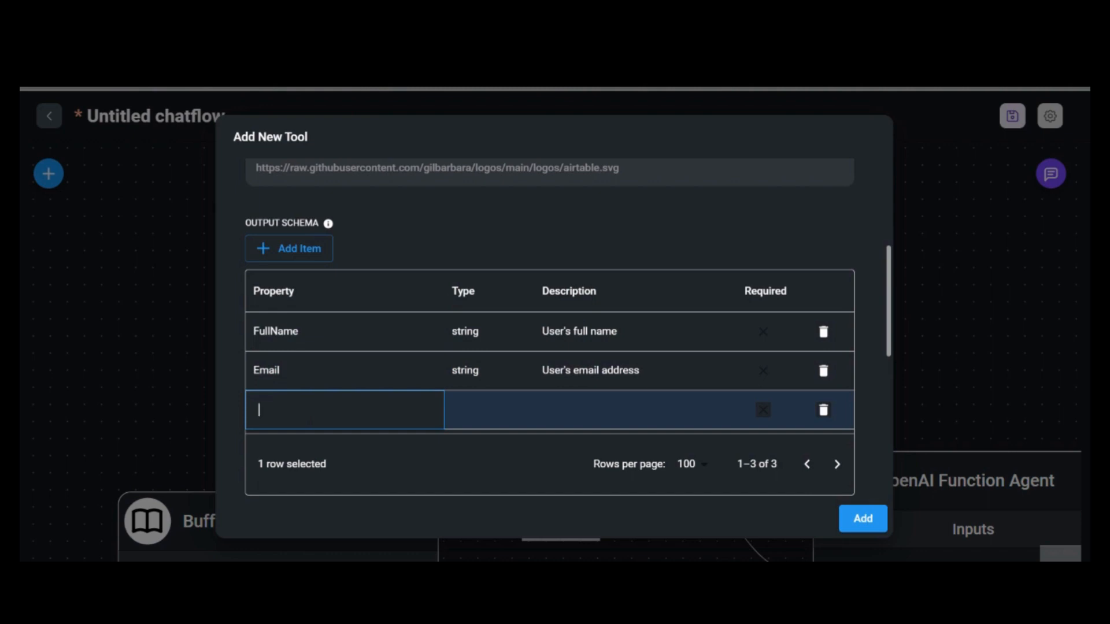
text(PhoneNum)
key(Tab)
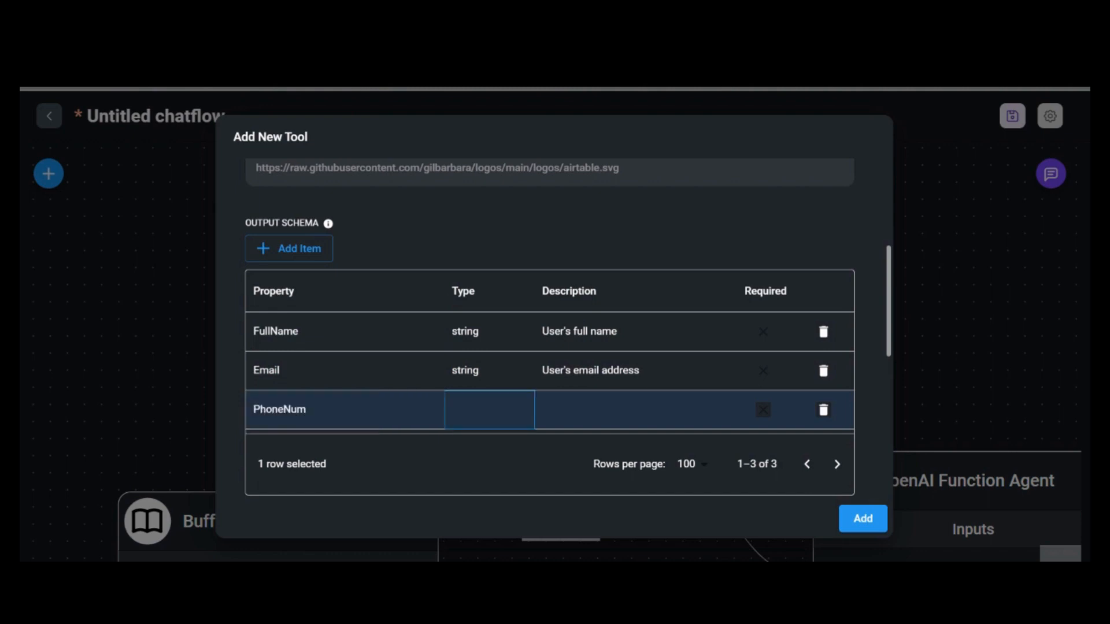
double_click(481, 404)
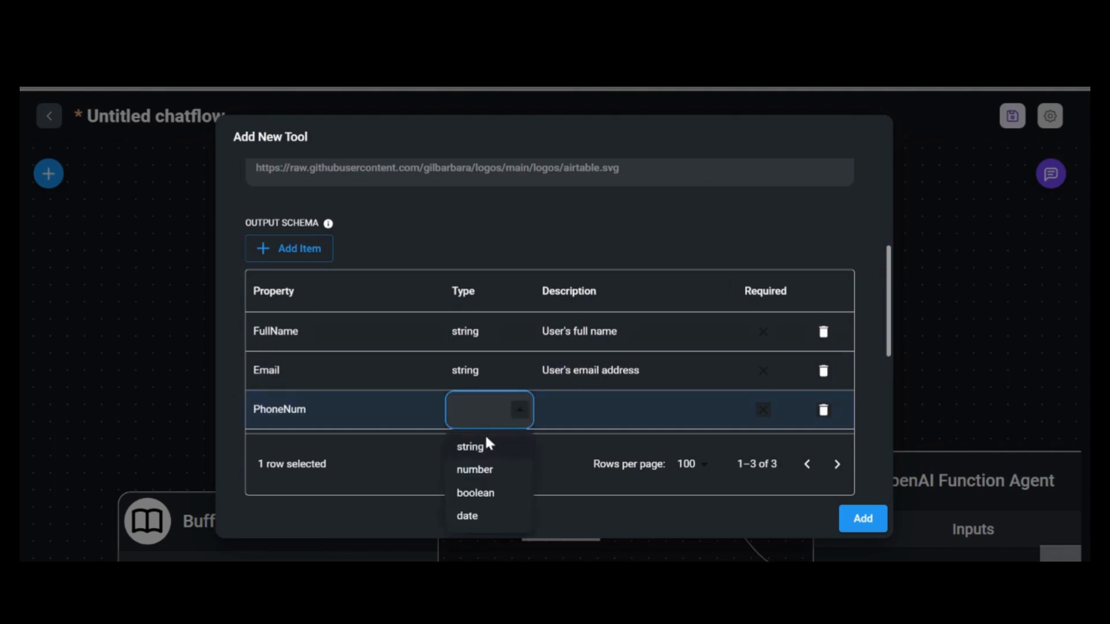
click(489, 452)
double_click(581, 414)
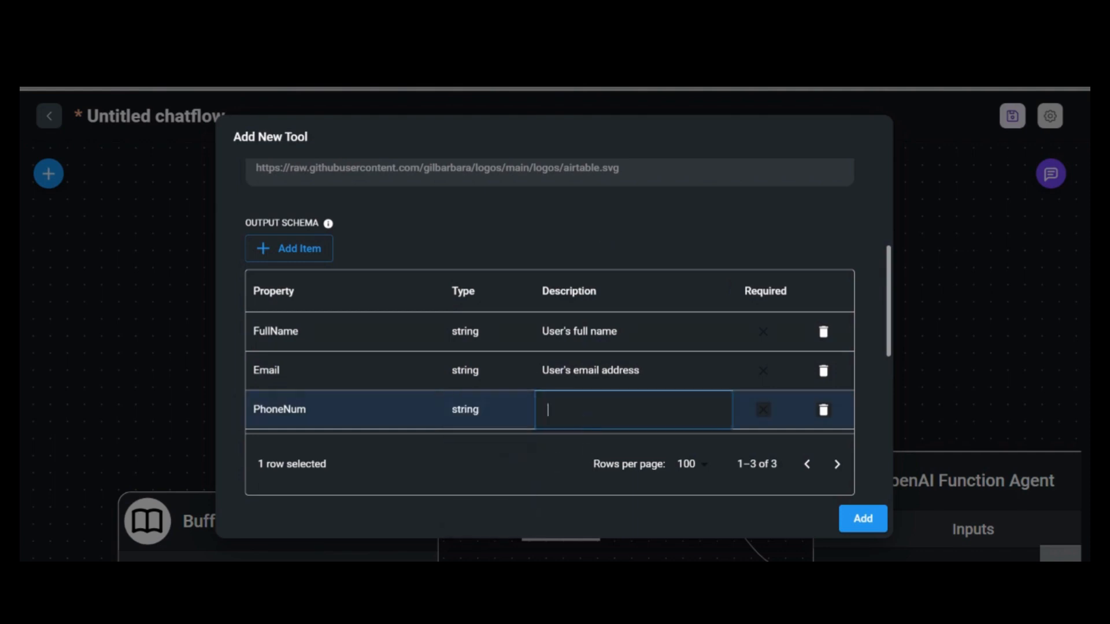
text(User's phone Number)
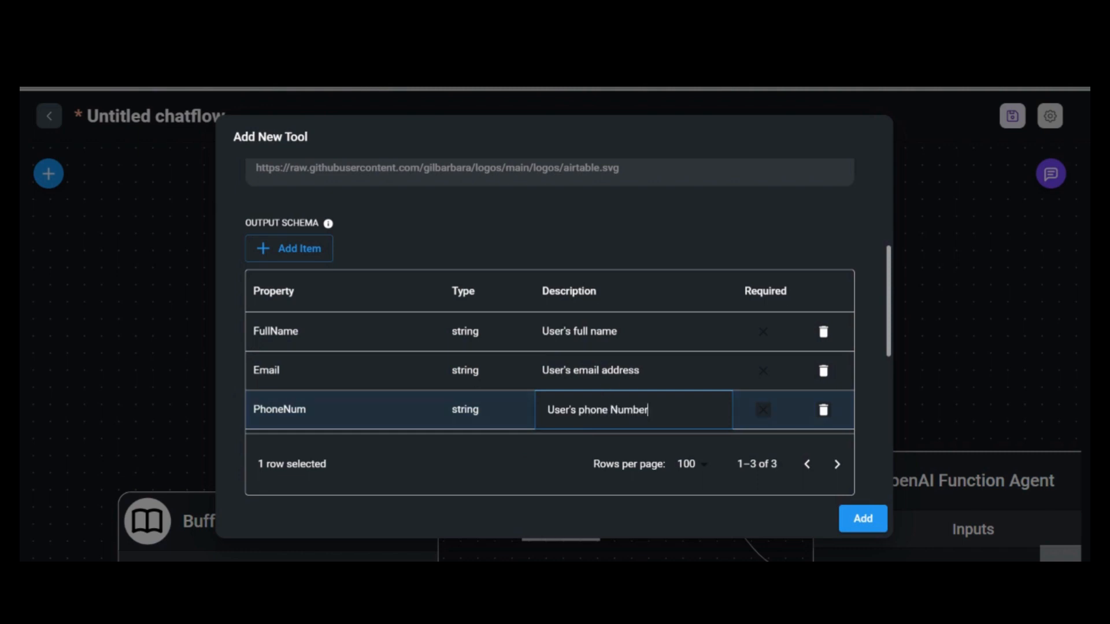
scroll(492, 320, down, 2)
scroll(473, 309, up, 2)
click(309, 250)
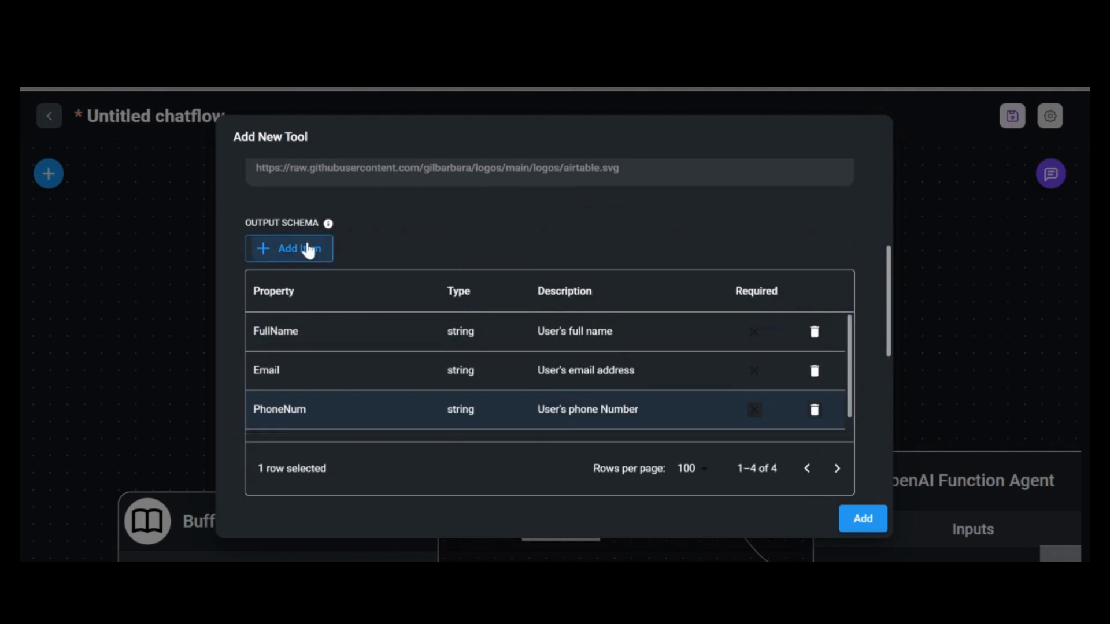
Fill the empty row with ConversationSum, type string, description 'The reason of booking the call'
scroll(318, 263, down, 2)
scroll(321, 280, down, 1)
double_click(290, 331)
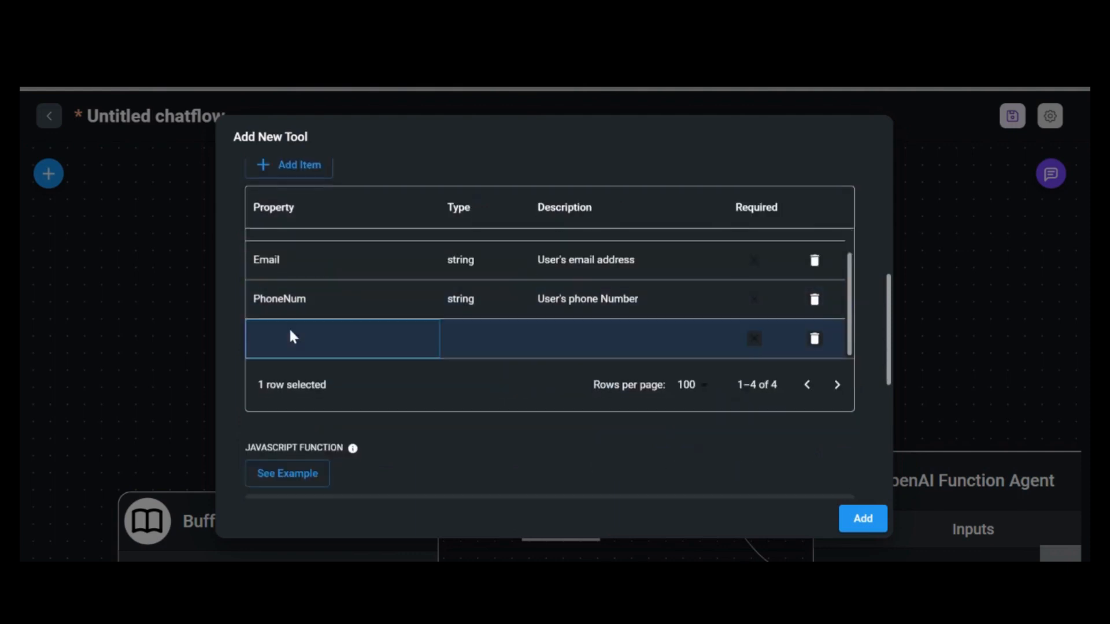
text(Conver)
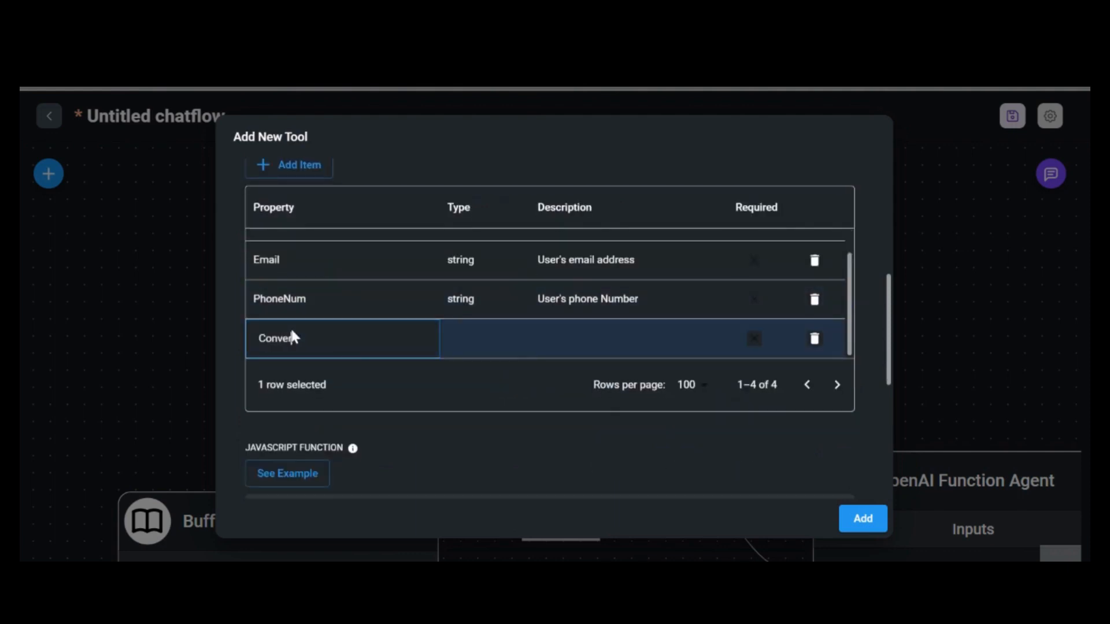
text(sationSum)
key(Tab)
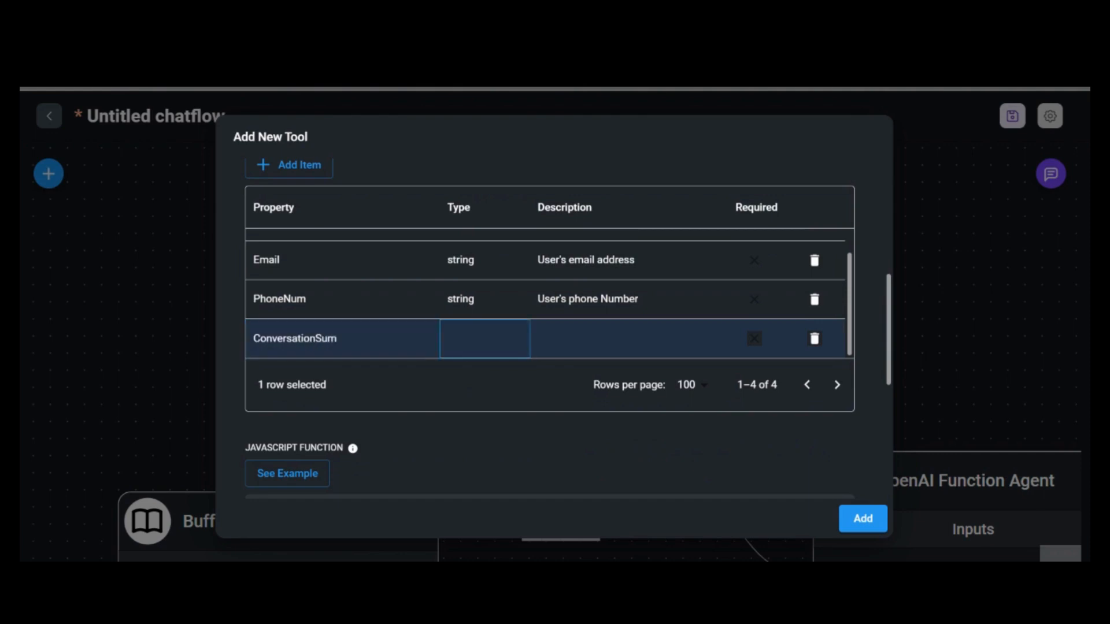
key(Return)
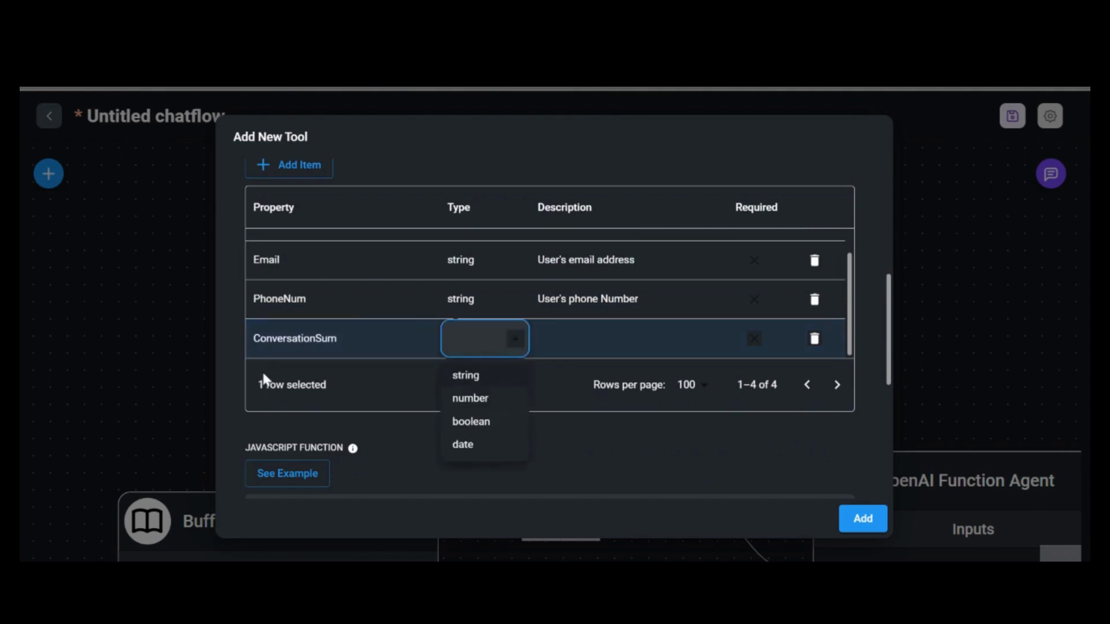
key(Return)
double_click(544, 354)
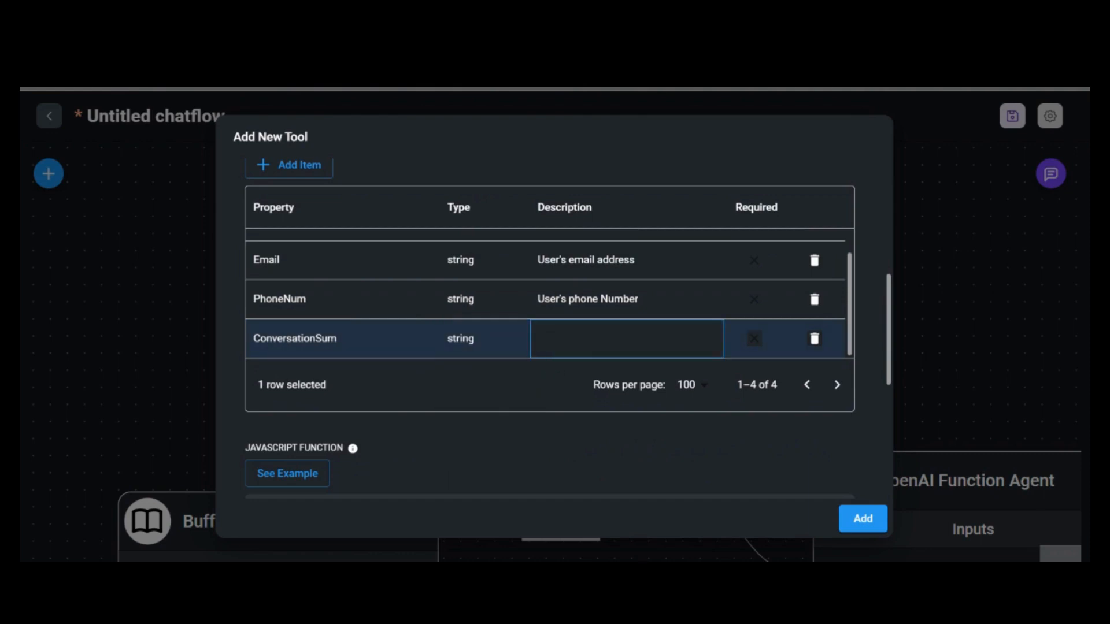
text(The reason of booking)
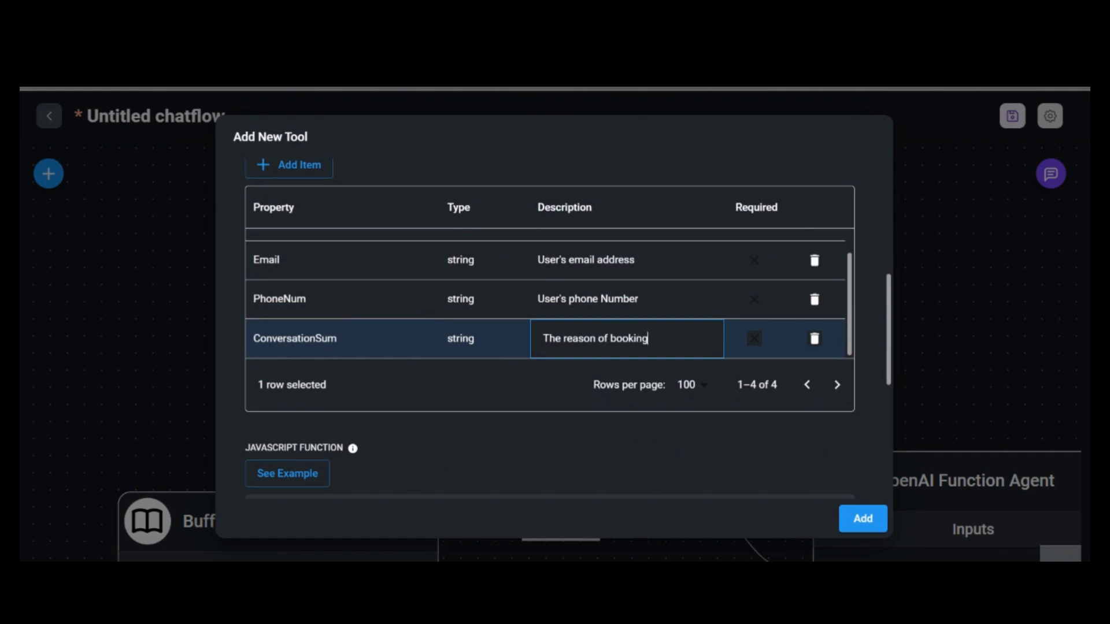
text( the clall)
scroll(575, 372, down, 2)
scroll(575, 370, up, 5)
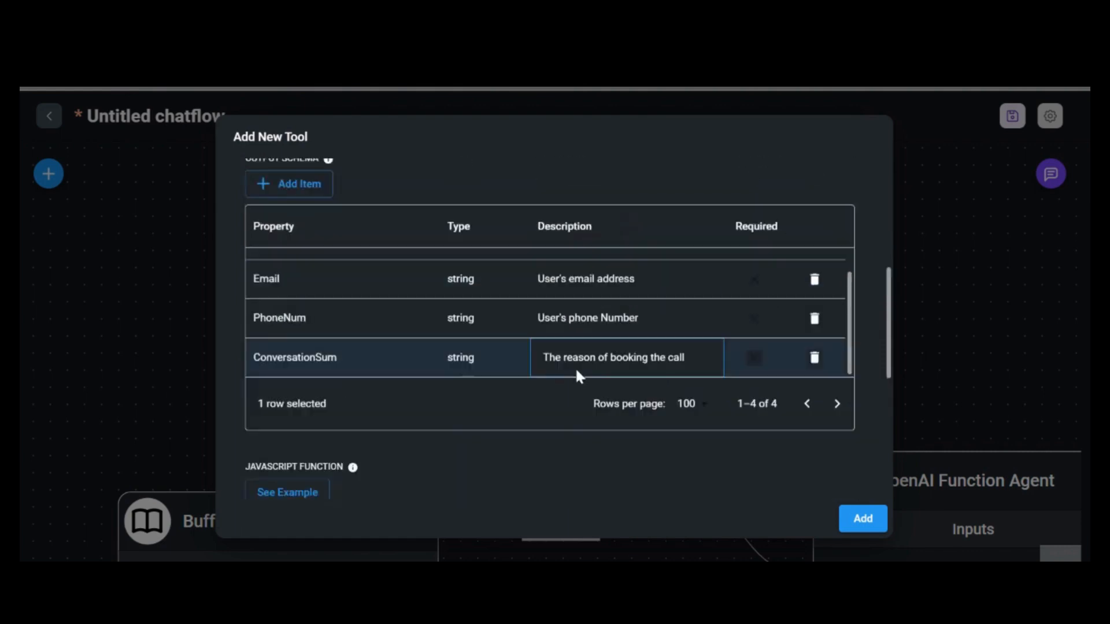
scroll(578, 378, down, 2)
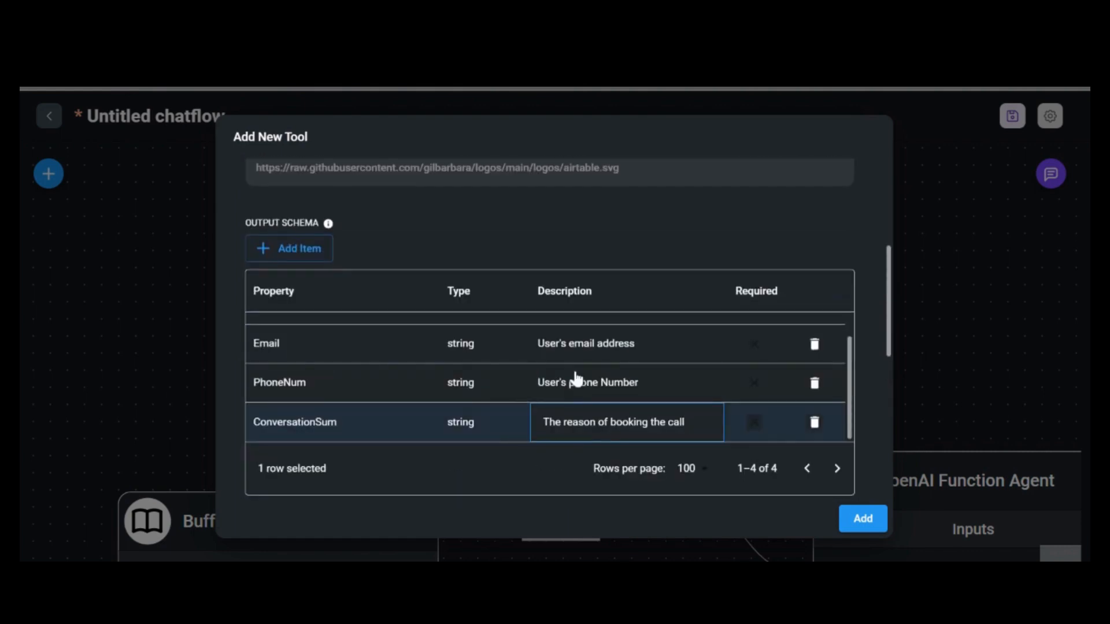
scroll(576, 378, down, 2)
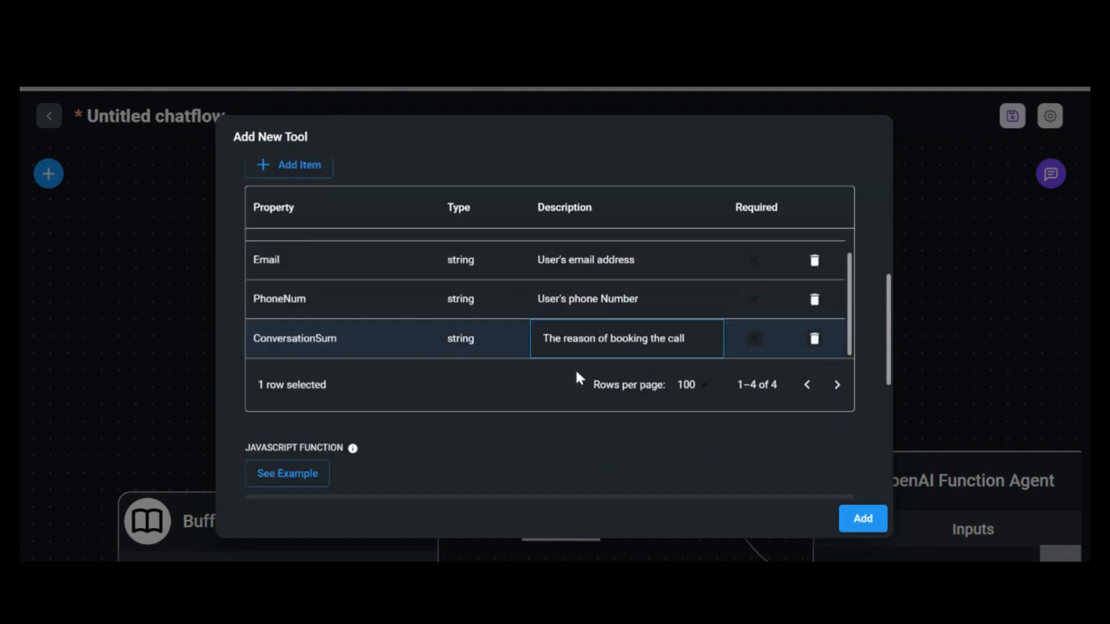
scroll(574, 369, up, 2)
scroll(576, 375, up, 1)
scroll(576, 374, down, 1)
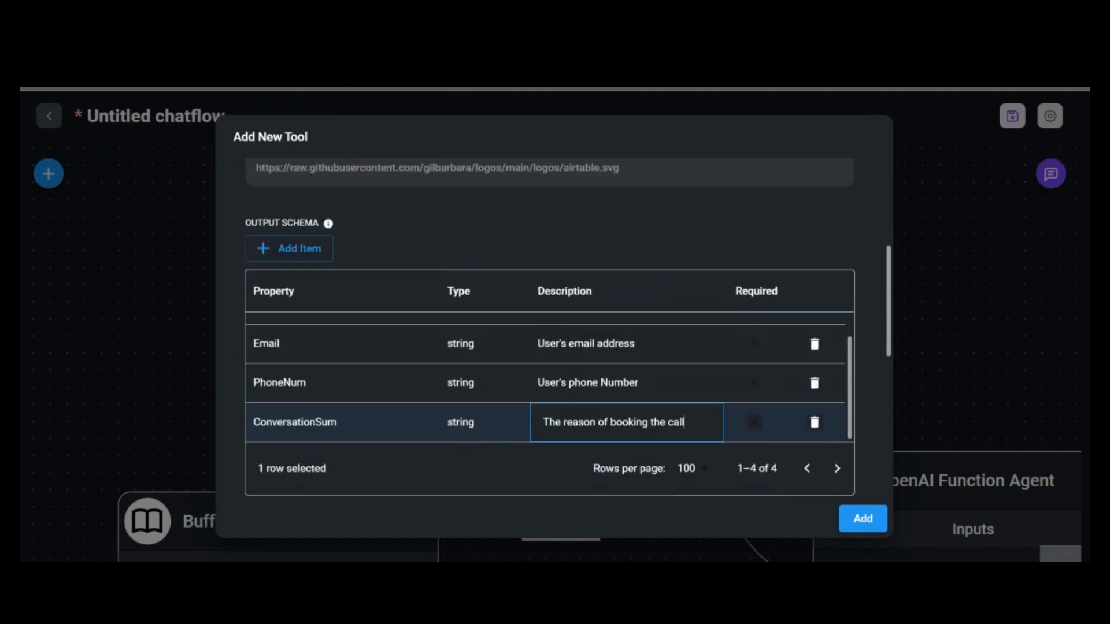
scroll(533, 425, down, 2)
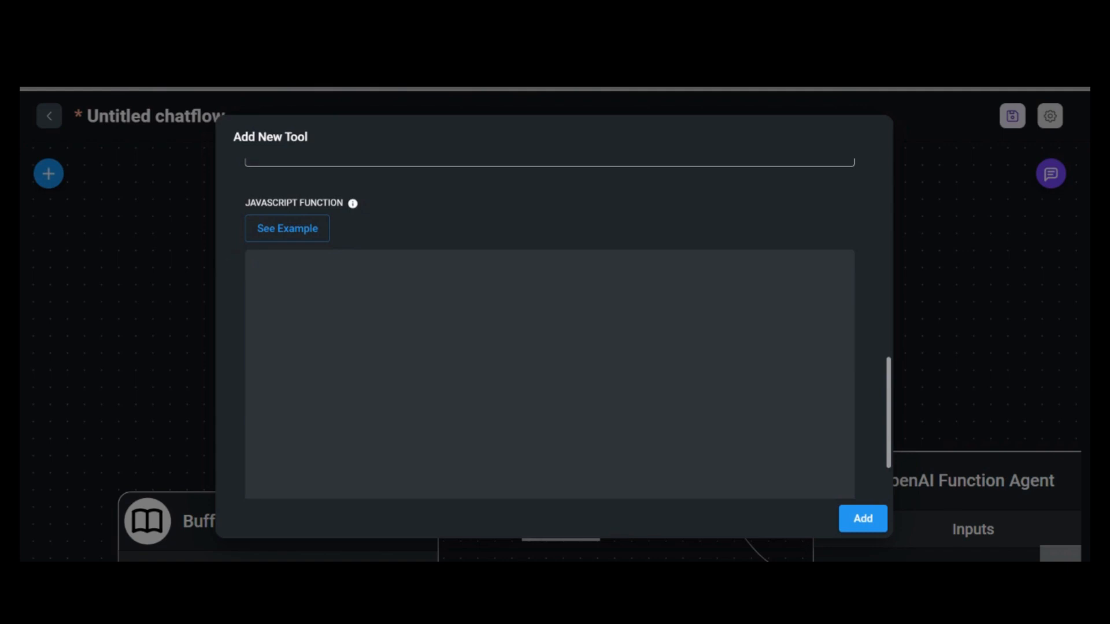
Paste the webhook POST fetch template into the JavaScript Function, quoting webhookUrl and opening the body object
text(const fetch = require('node-fetch'); const webhookUrl = ''; const body = {  }; const options = {     method: 'POST',     headers: {         'Content-Type': 'application/json'     },     body: JSON.stringify(body) }; try {     const response = await fetch(webhookUrl, options);     const text = await response.text();     return text; } catch (error) {     console.error(error);     return ''; })
scroll(393, 360, up, 4)
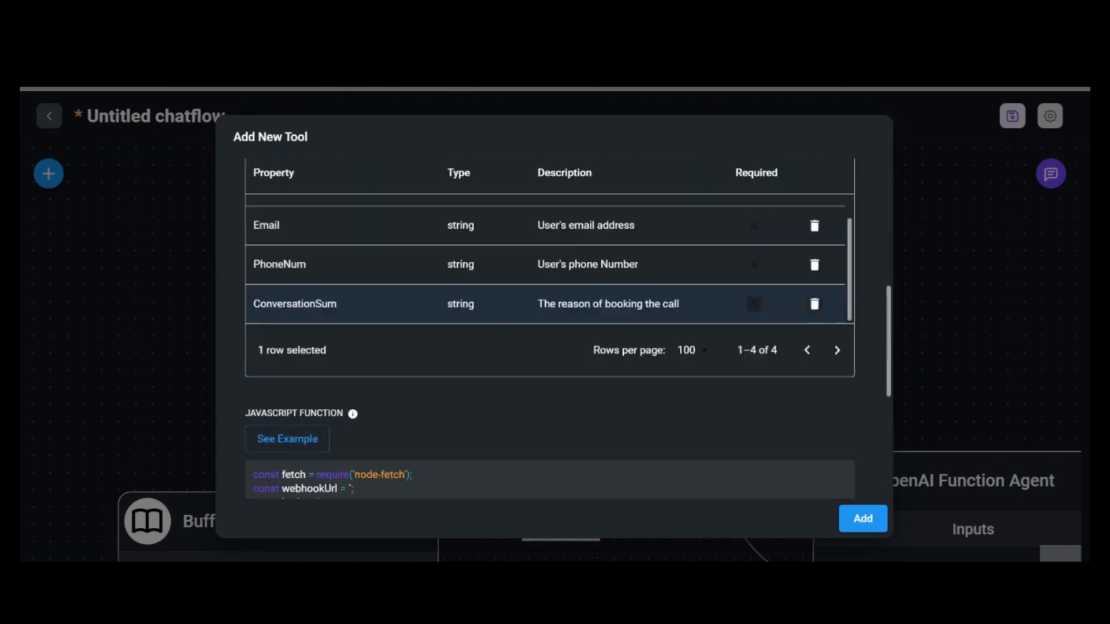
scroll(393, 360, down, 4)
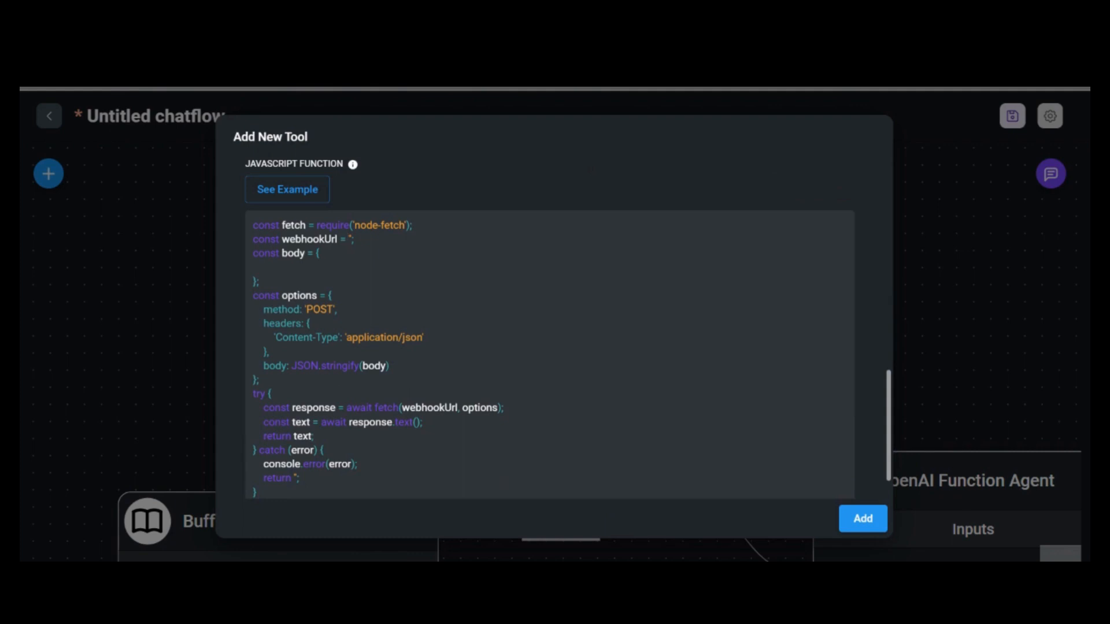
text(')
click(319, 253)
key(Return)
scroll(524, 283, up, 5)
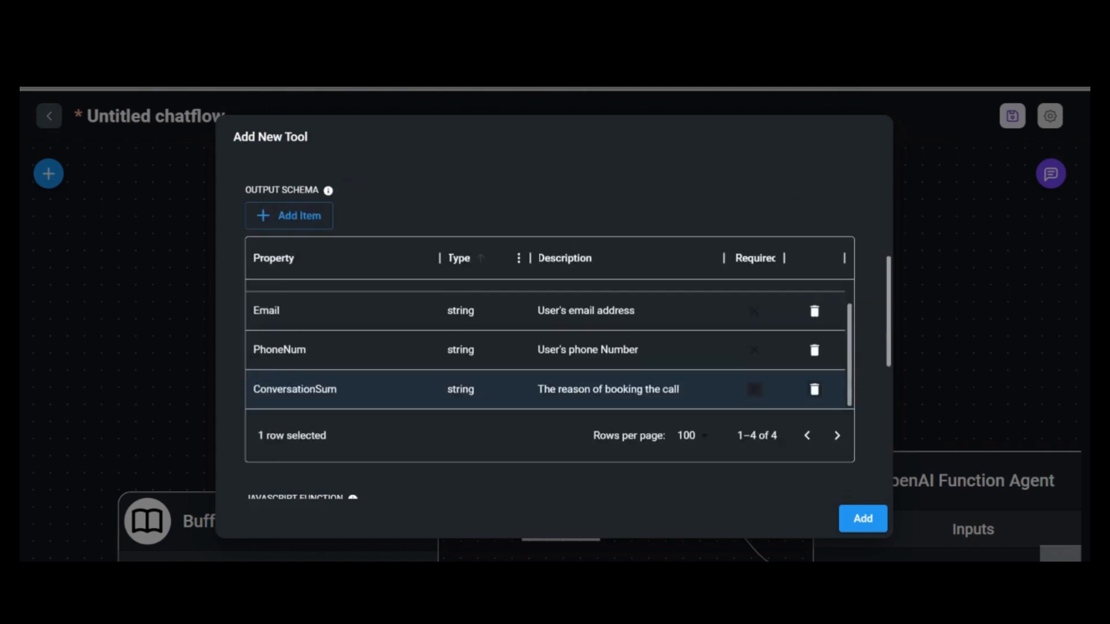
scroll(525, 283, down, 3)
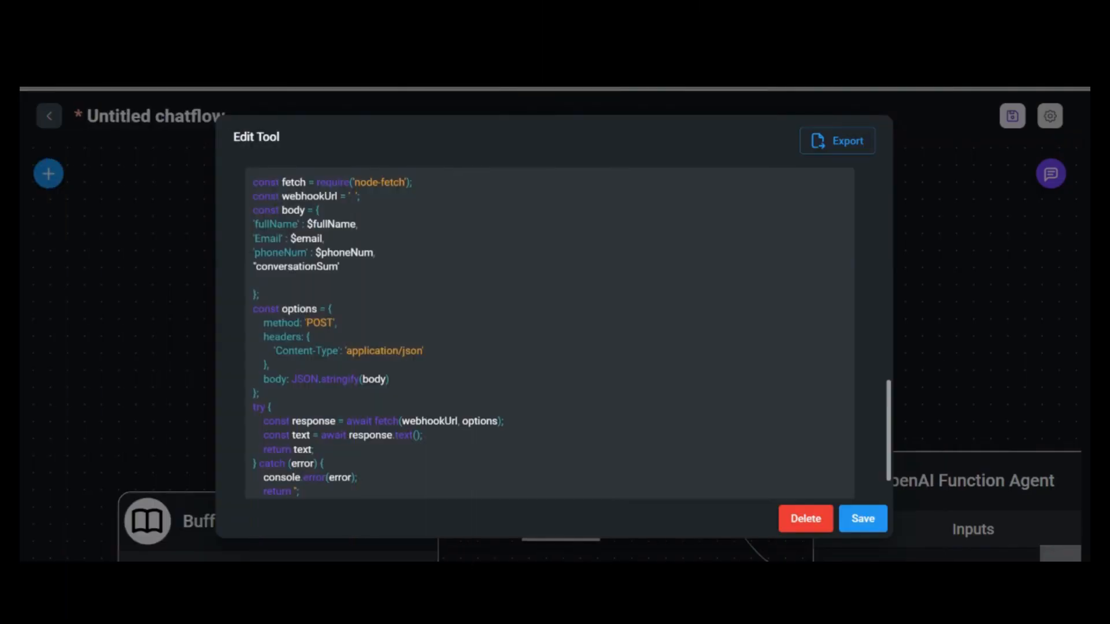
Finish the conversationSum line with ': $conversationSum', correcting typos and deleting the blank line below
text(: $Co)
key(BackSpace)
key(BackSpace)
text(conversationSU)
key(BackSpace)
text(um)
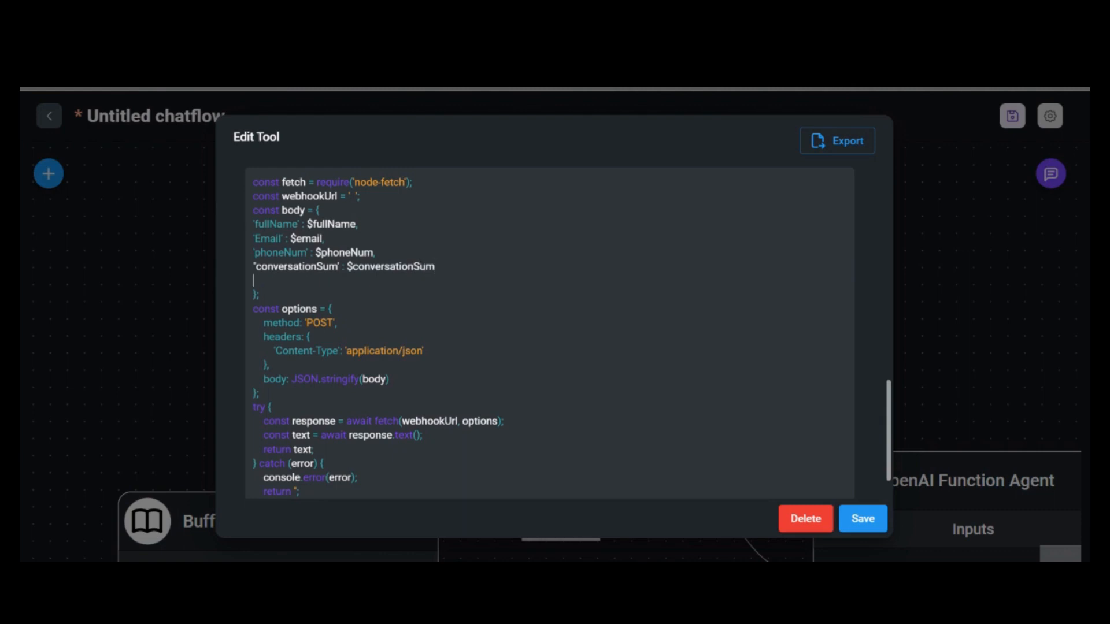
key(BackSpace)
scroll(549, 332, up, 10)
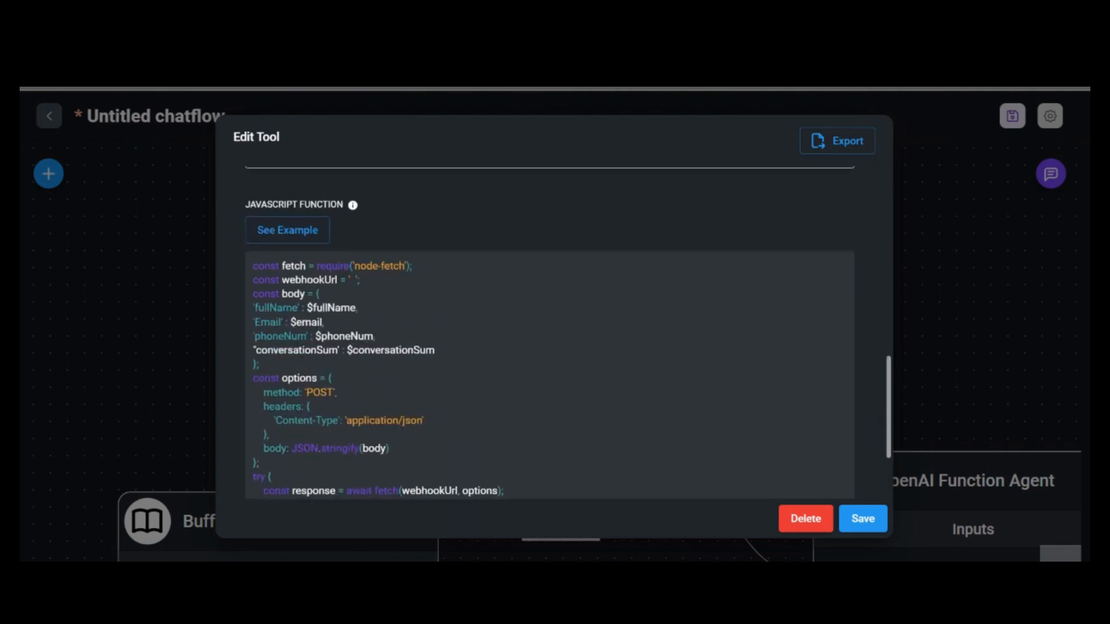
scroll(446, 383, up, 1)
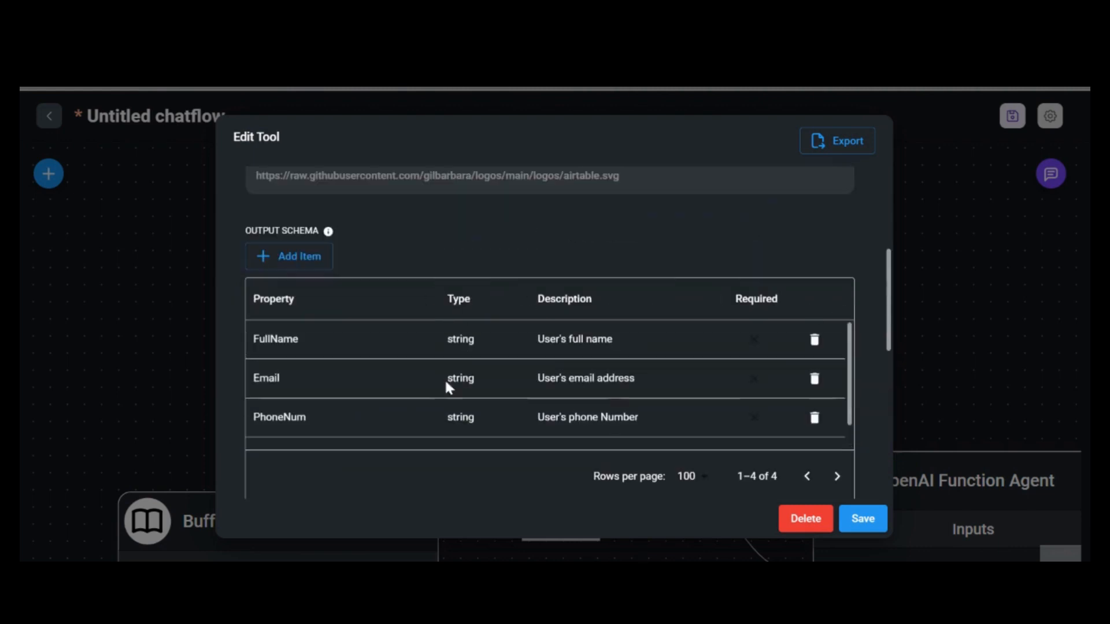
scroll(301, 380, down, 3)
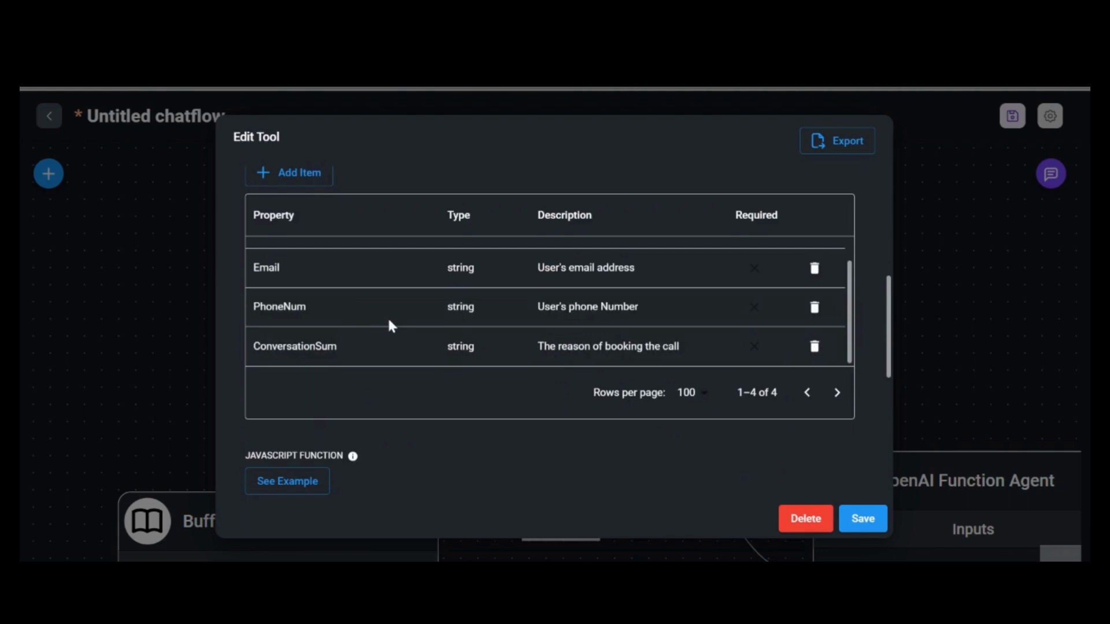
scroll(399, 317, down, 3)
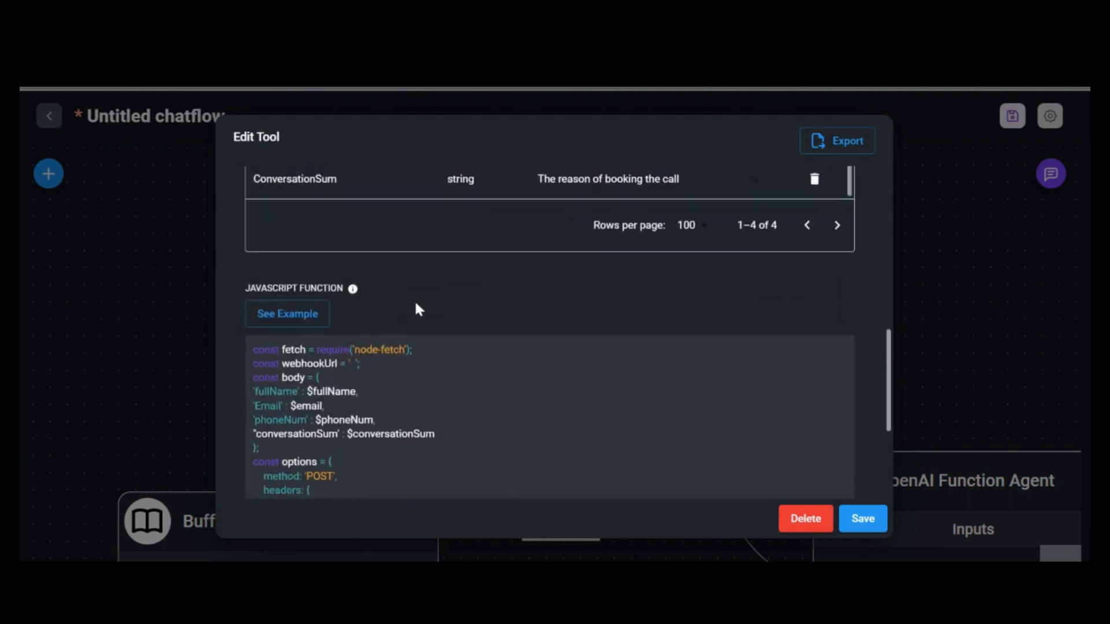
scroll(416, 305, down, 2)
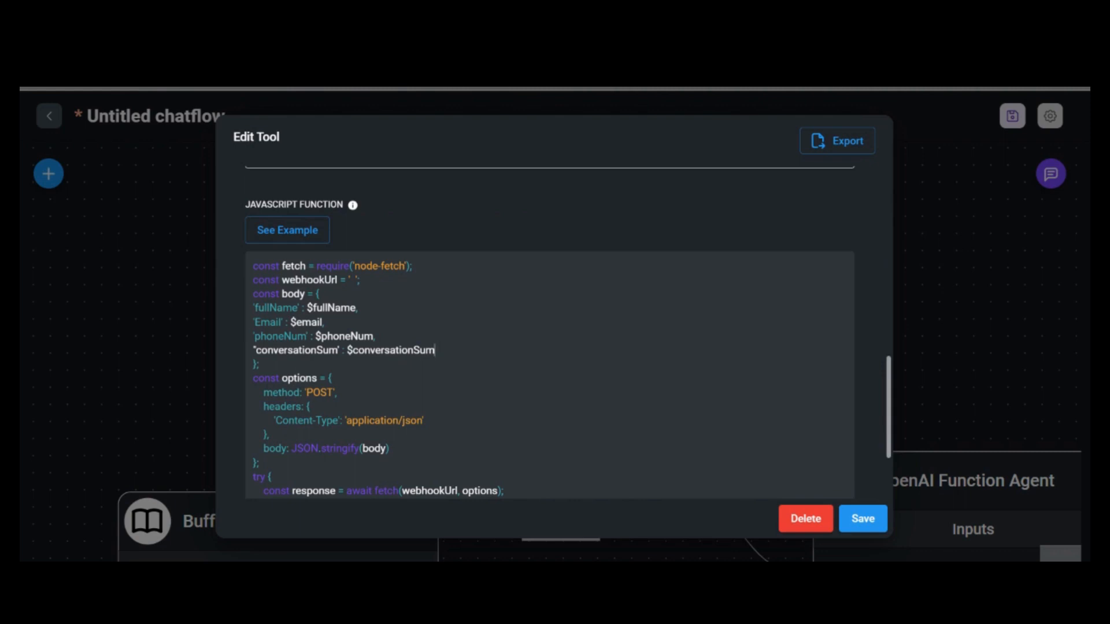
scroll(549, 335, up, 2)
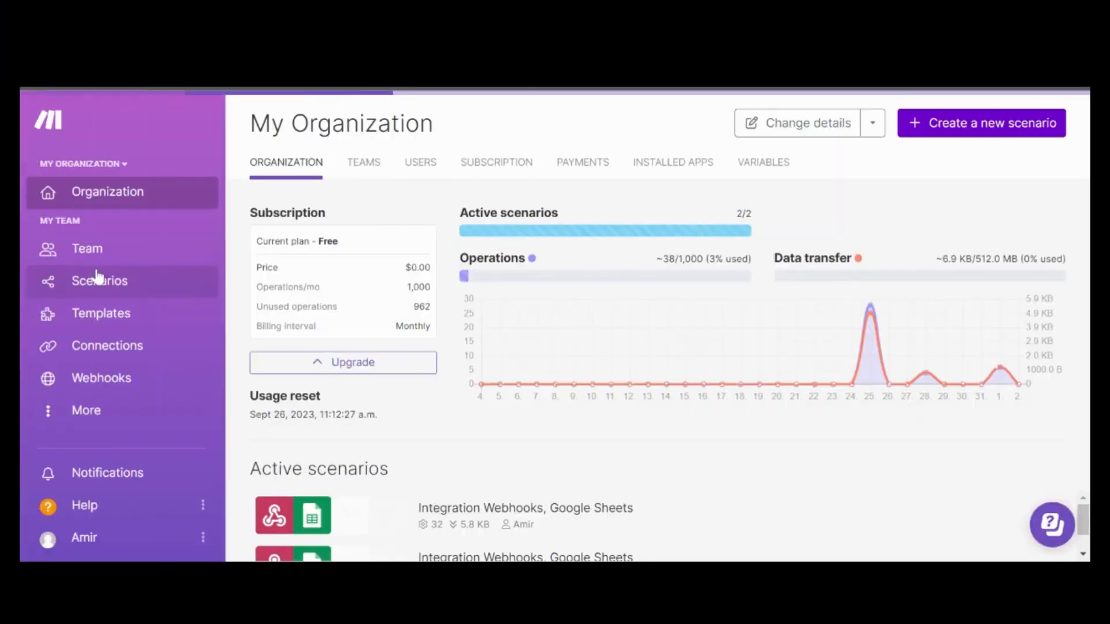
Open the 'Integration Webhooks, Google Sheets' scenario from Make's Scenarios list in edit mode
click(97, 276)
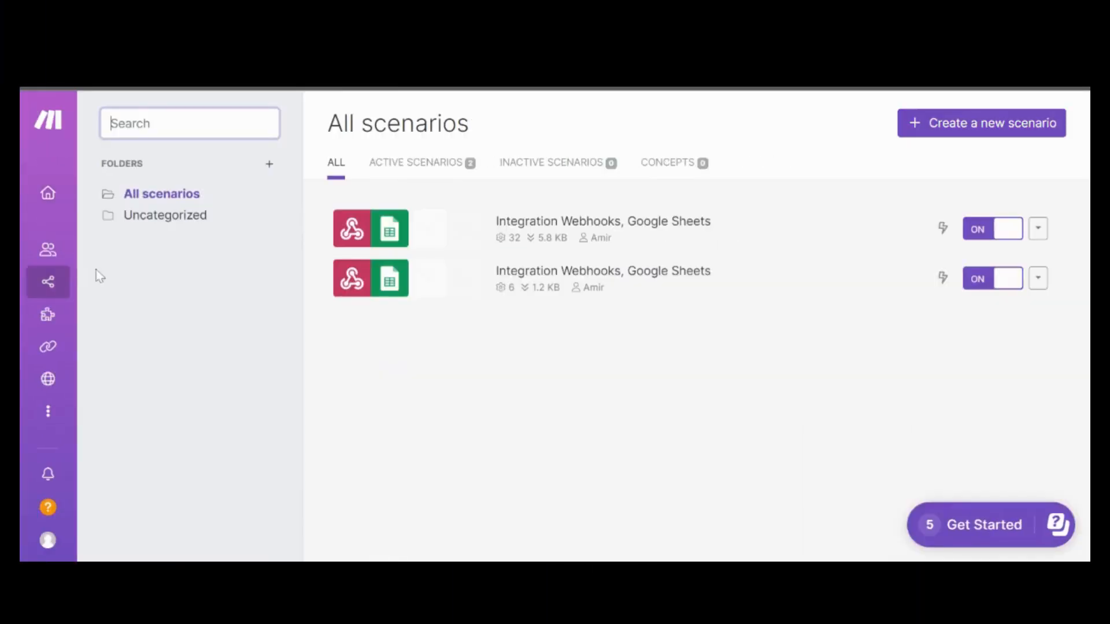
click(597, 286)
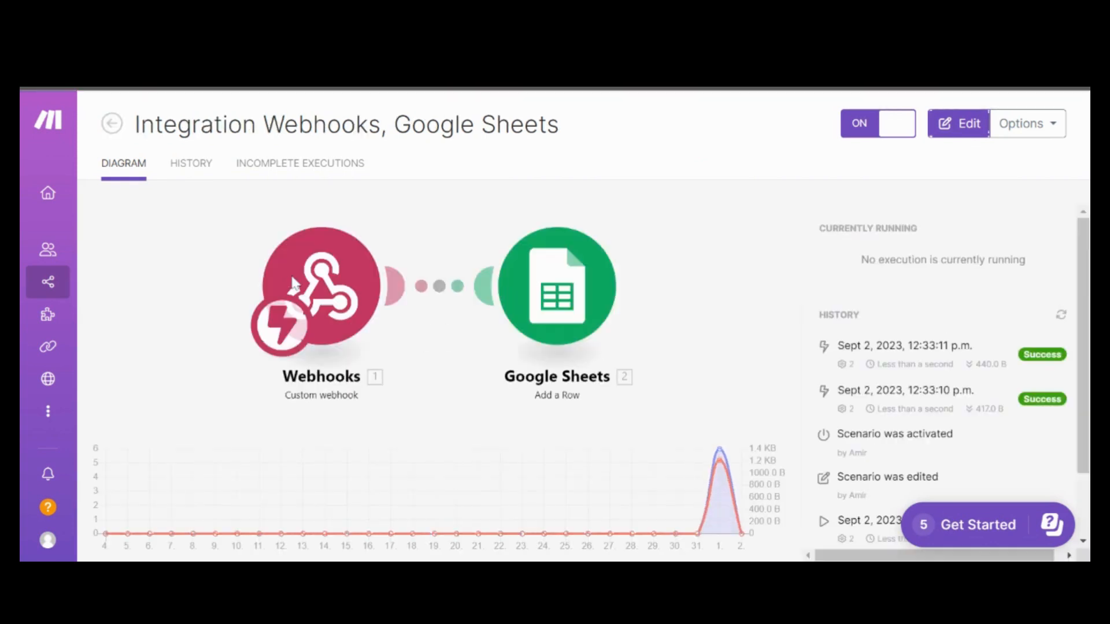
click(312, 283)
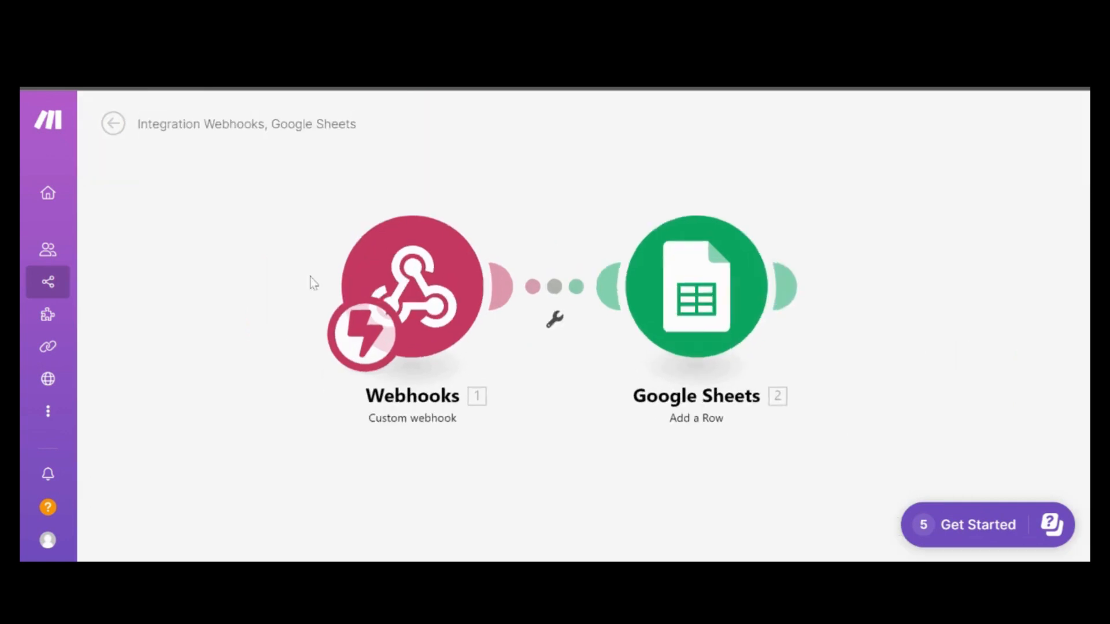
Check the existing webhook module, then add a new Webhooks custom webhook module to the canvas
click(428, 281)
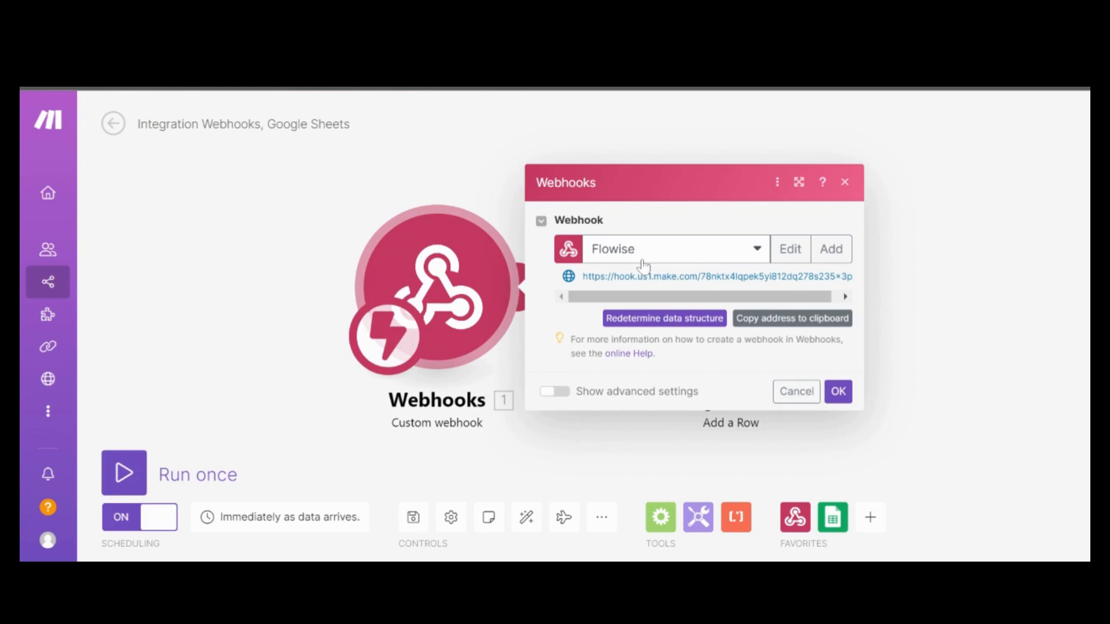
click(198, 248)
right_click(200, 245)
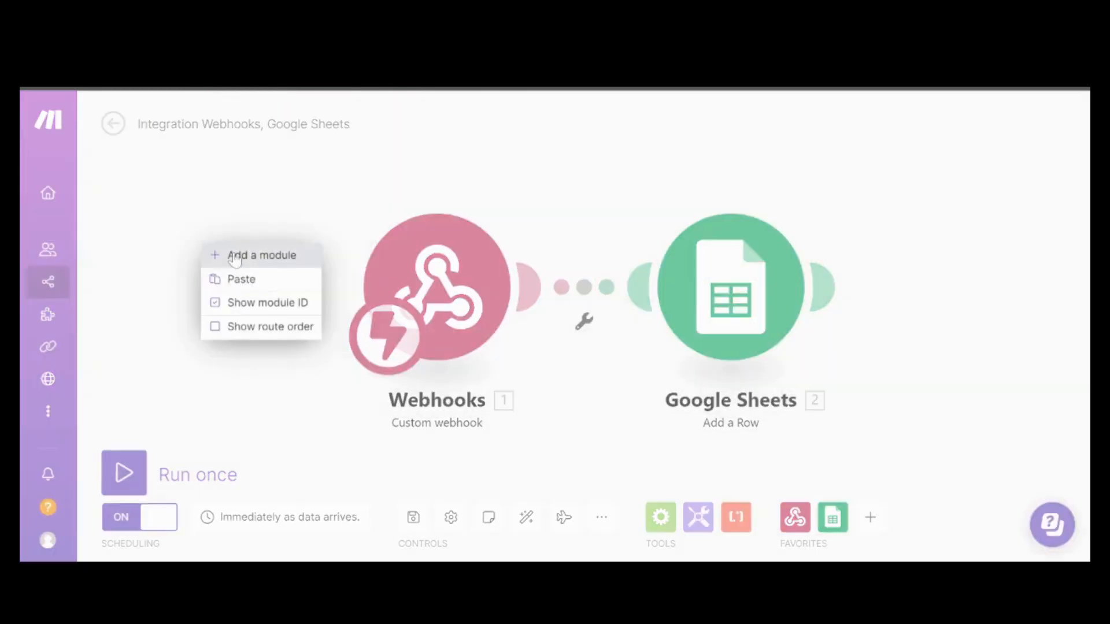
click(248, 255)
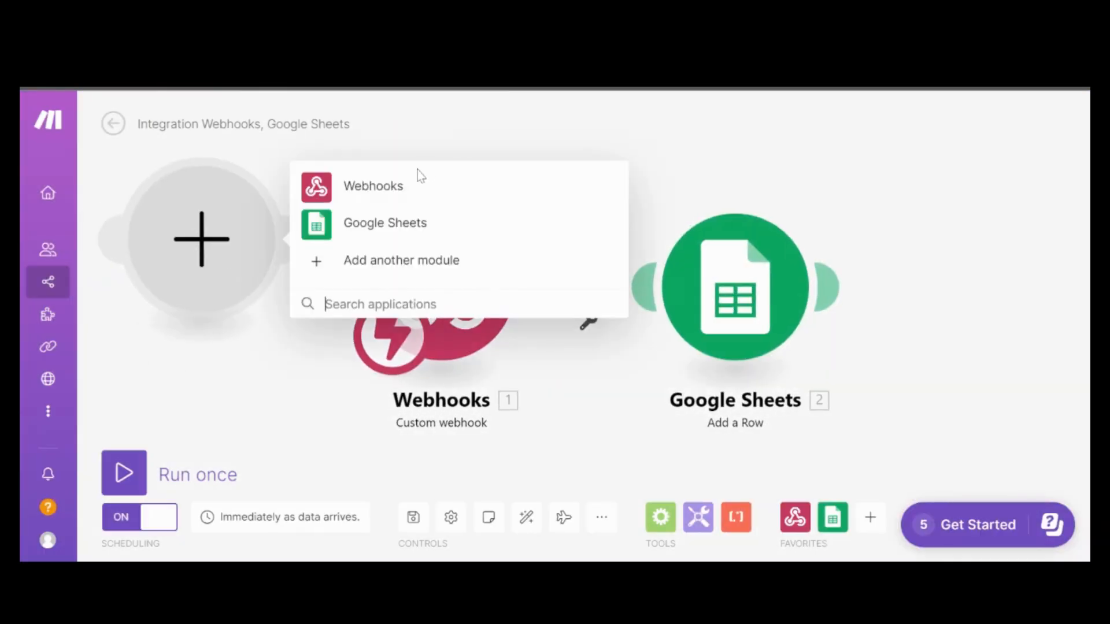
click(418, 183)
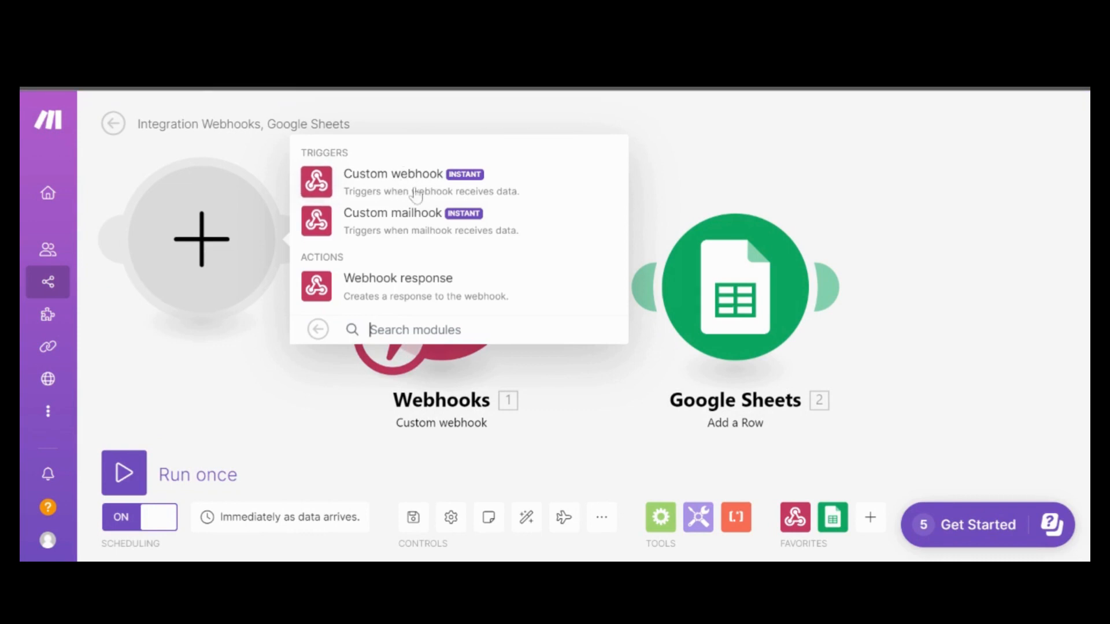
click(416, 191)
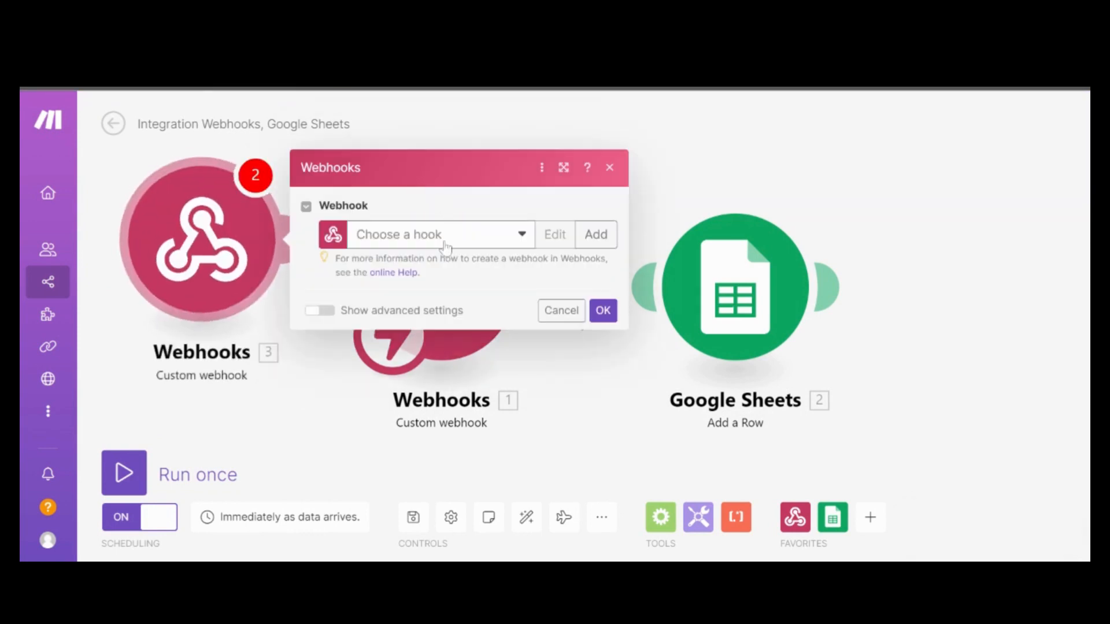
click(445, 245)
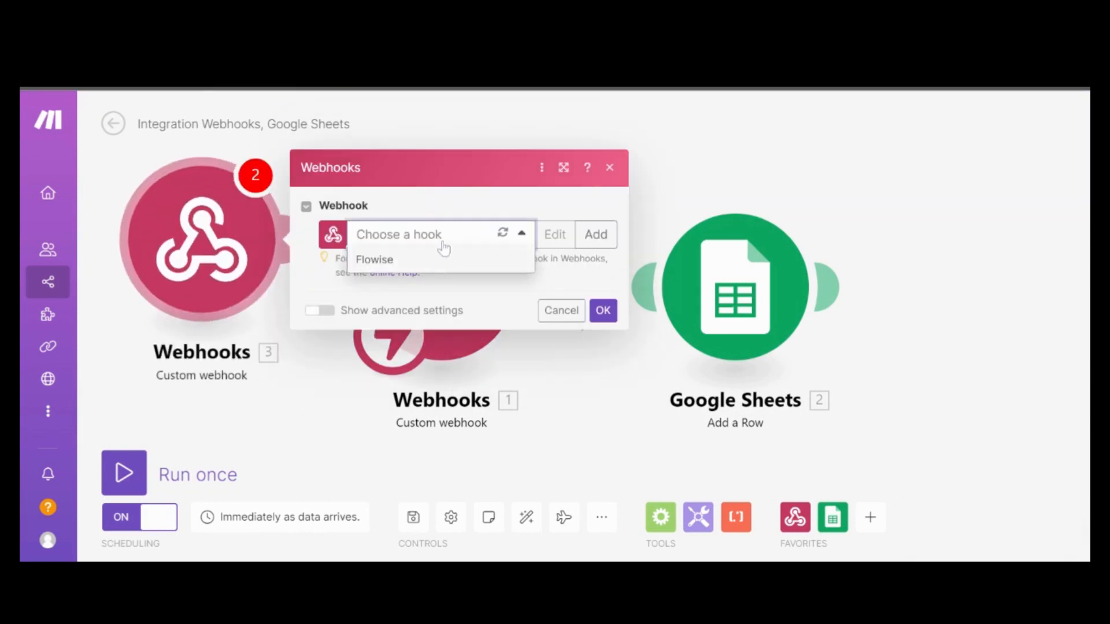
click(443, 242)
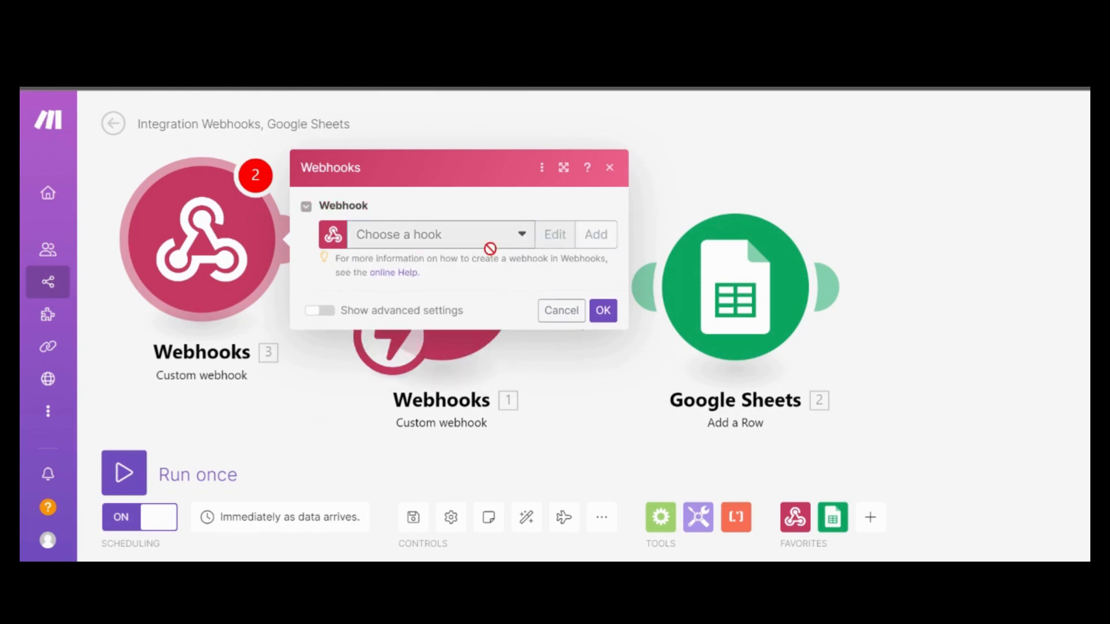
Abandon creating a new webhook and pick the existing Flowise hook, selecting its address
click(596, 234)
drag(847, 184, 613, 184)
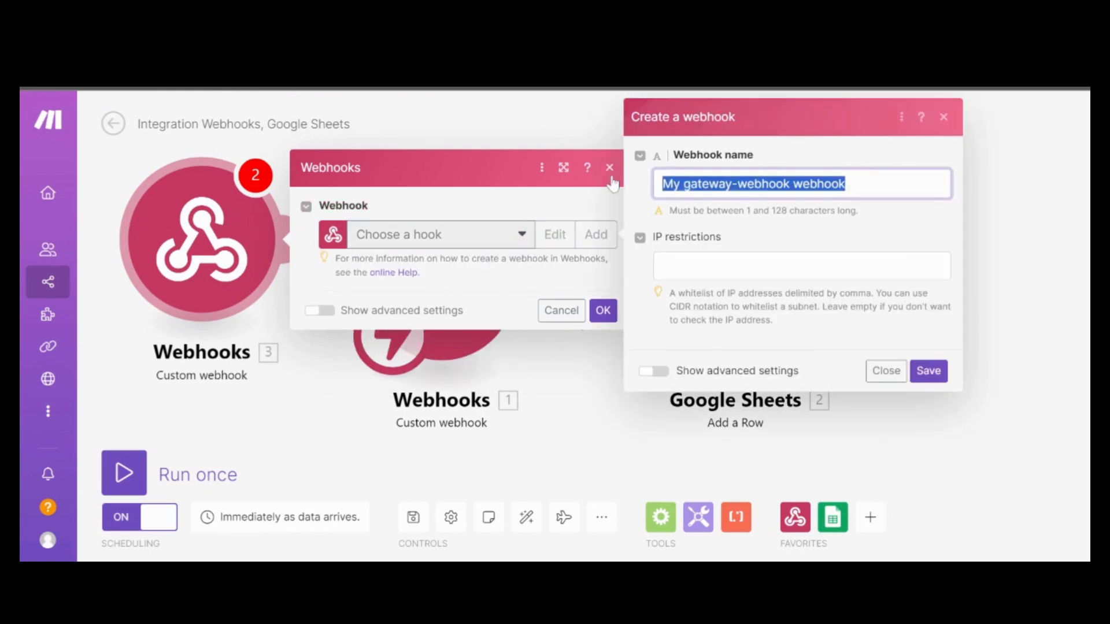
text(giv eil)
key(BackSpace)
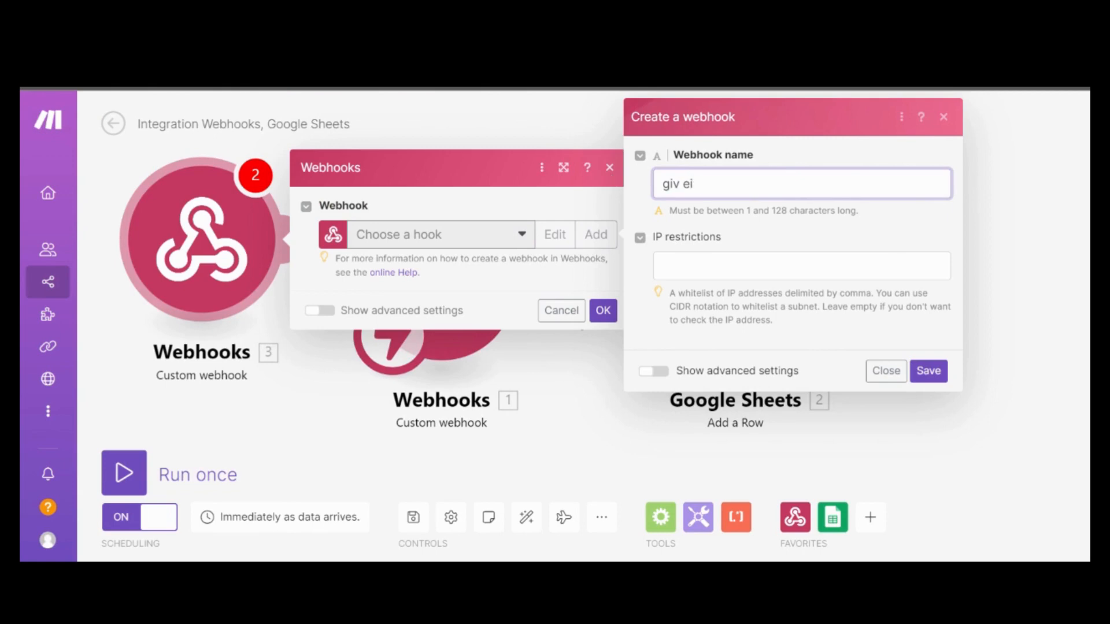
key(BackSpace)
key(BackSpace)
key(BackSpace)
key(BackSpace)
key(BackSpace)
key(BackSpace)
click(884, 371)
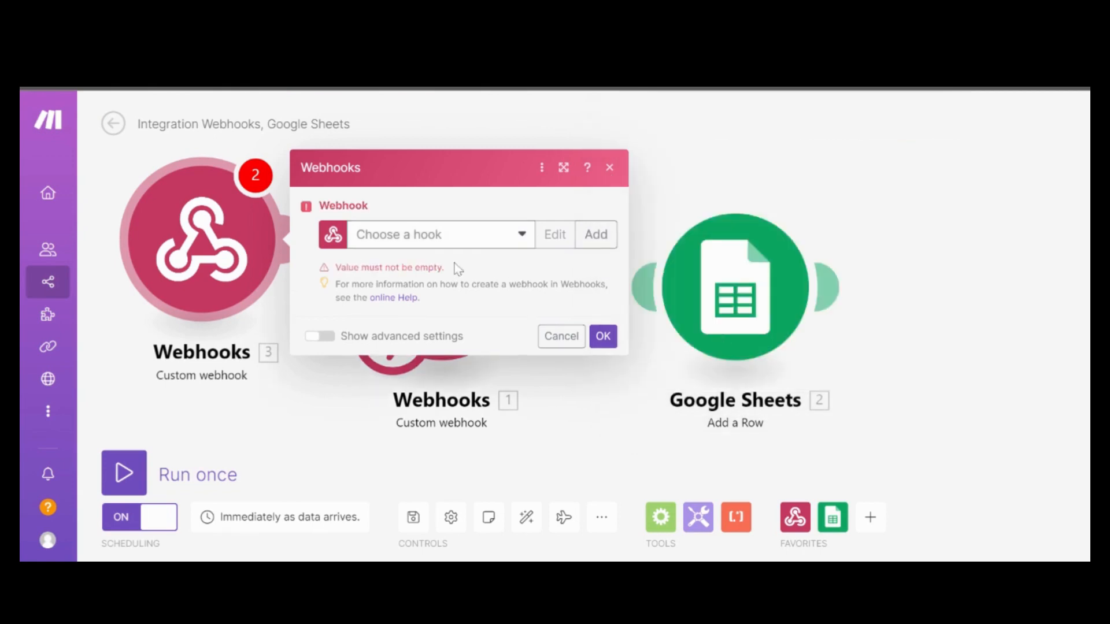
click(515, 234)
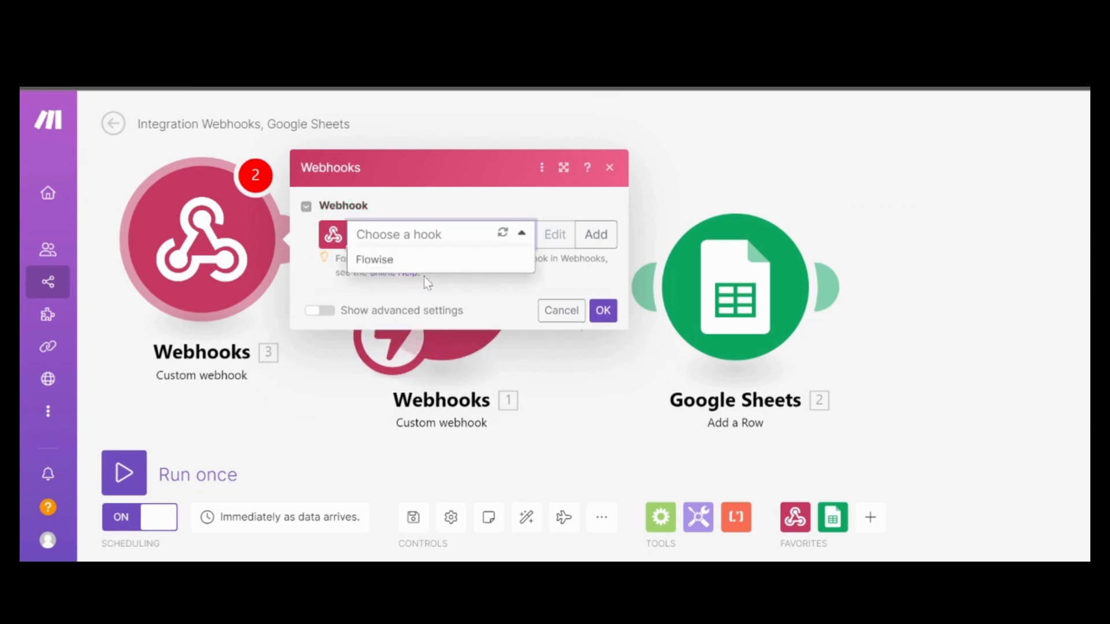
click(404, 263)
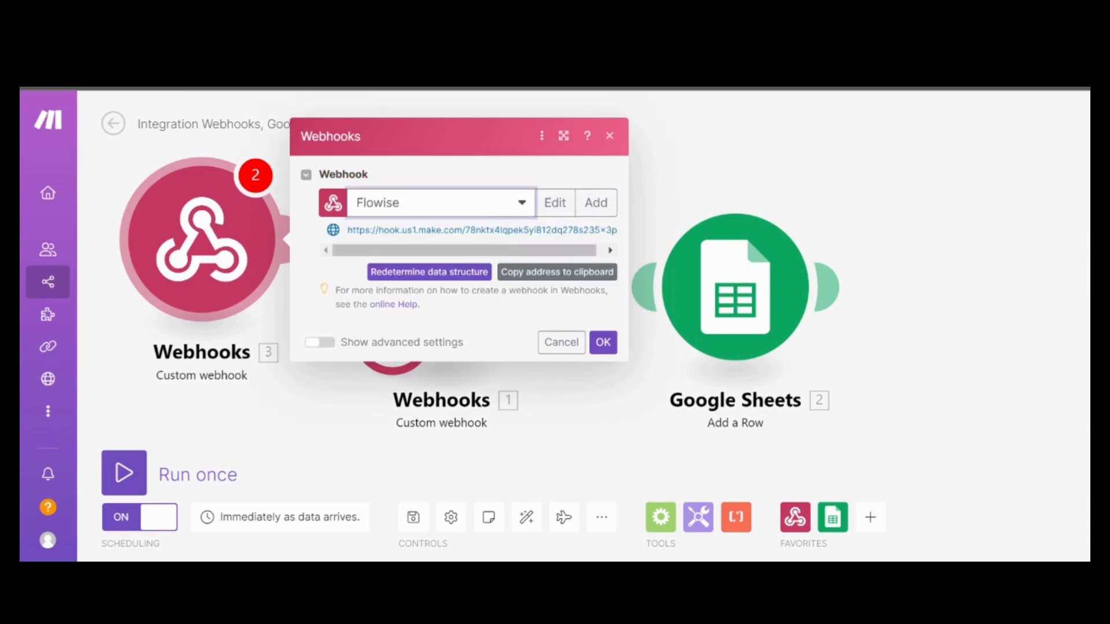
drag(467, 251, 507, 252)
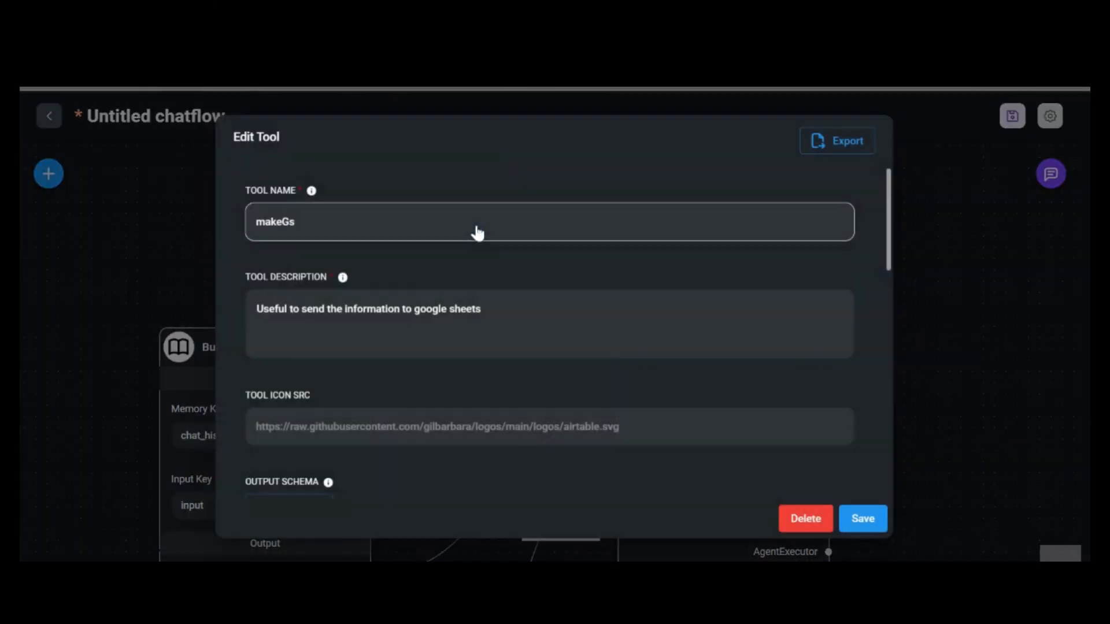
Paste the Make hook address into webhookUrl, remove the extra space, and save the makeGs tool
scroll(413, 315, down, 15)
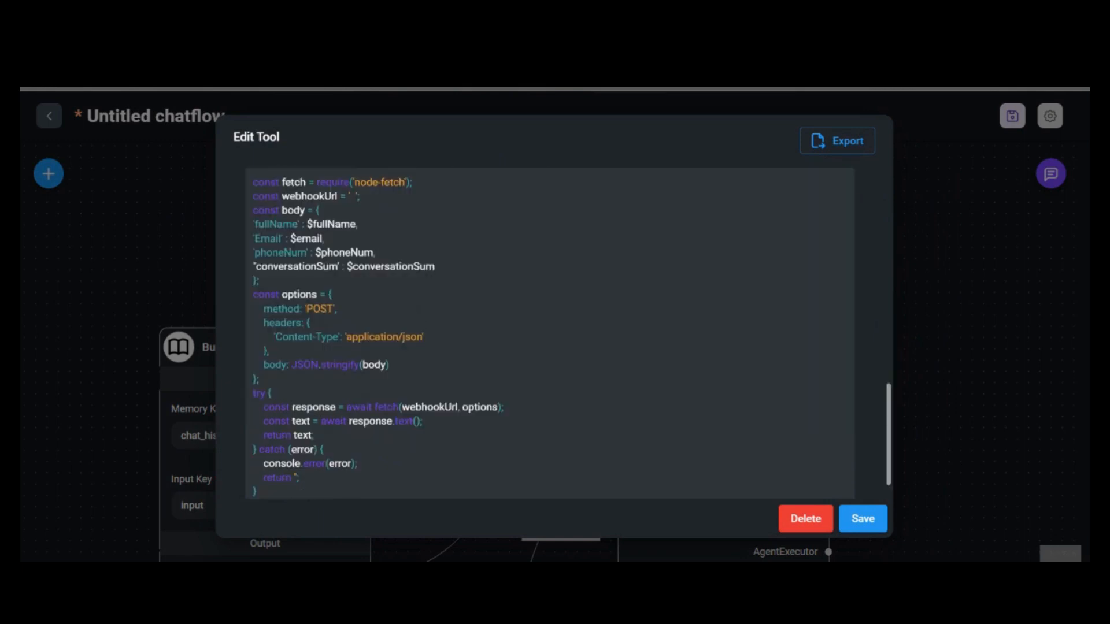
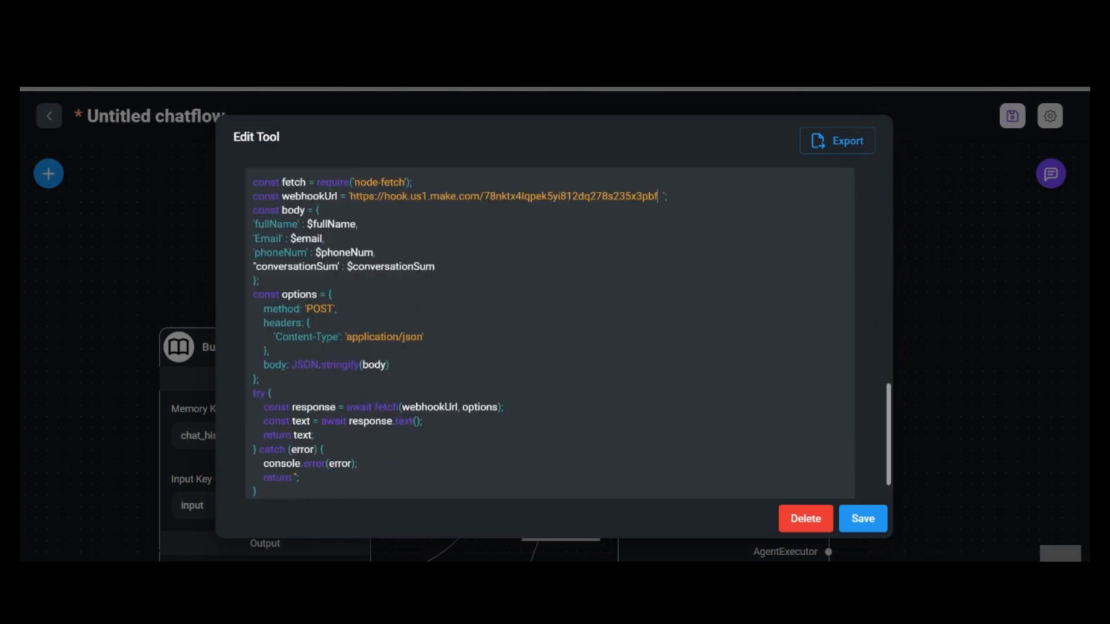
key(Delete)
click(862, 520)
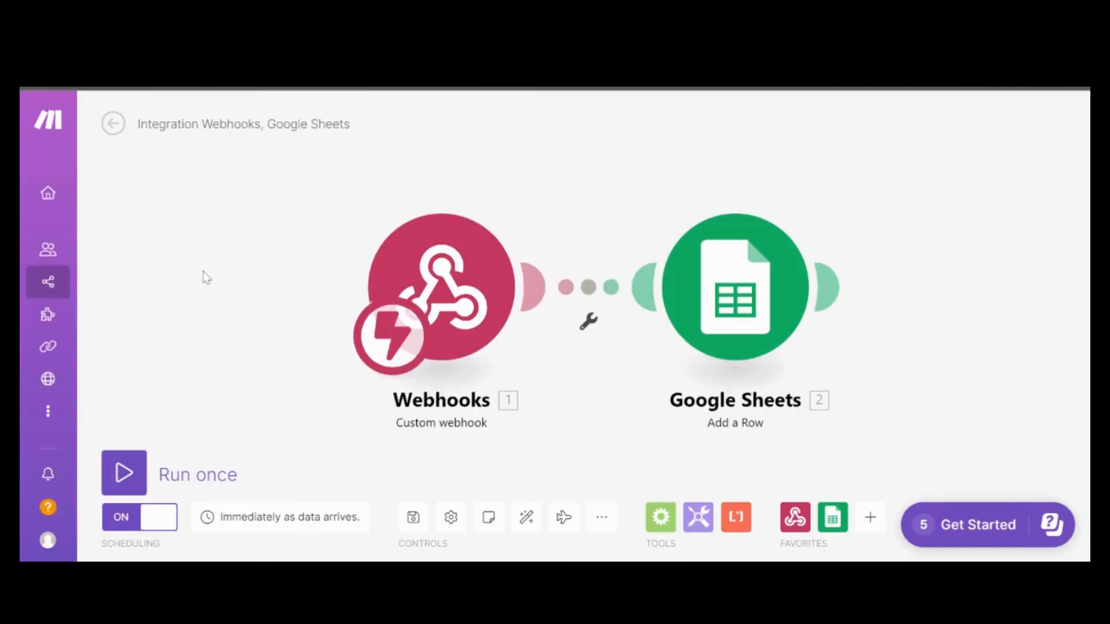
Review the Google Sheets Add a Row values: Full Name, Email, Phone# and Conversation Summary mappings
drag(296, 275, 253, 284)
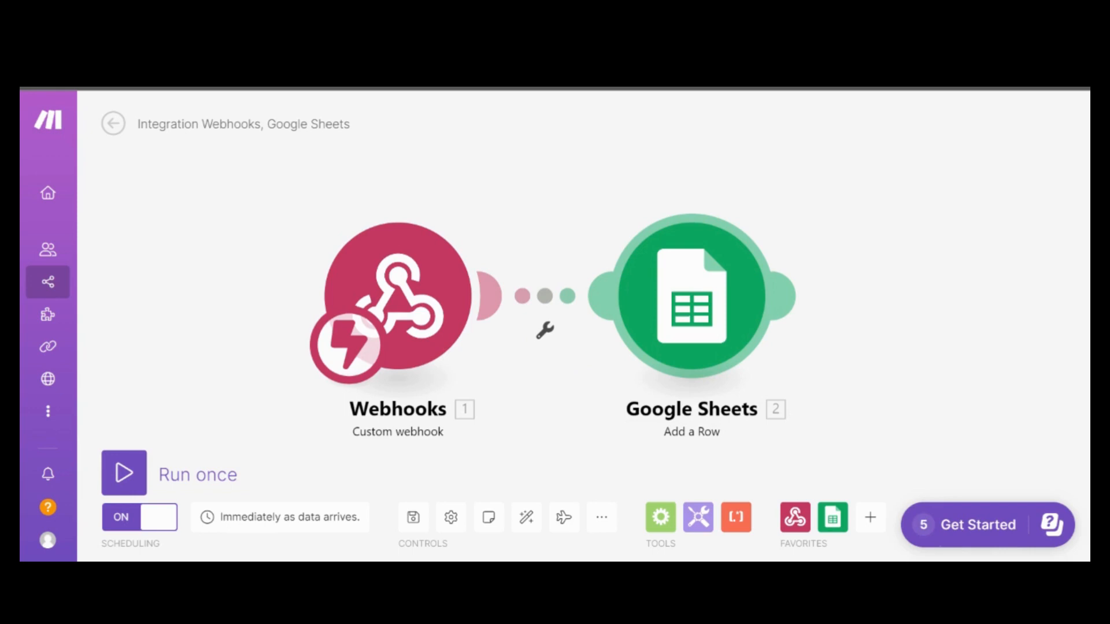
click(716, 334)
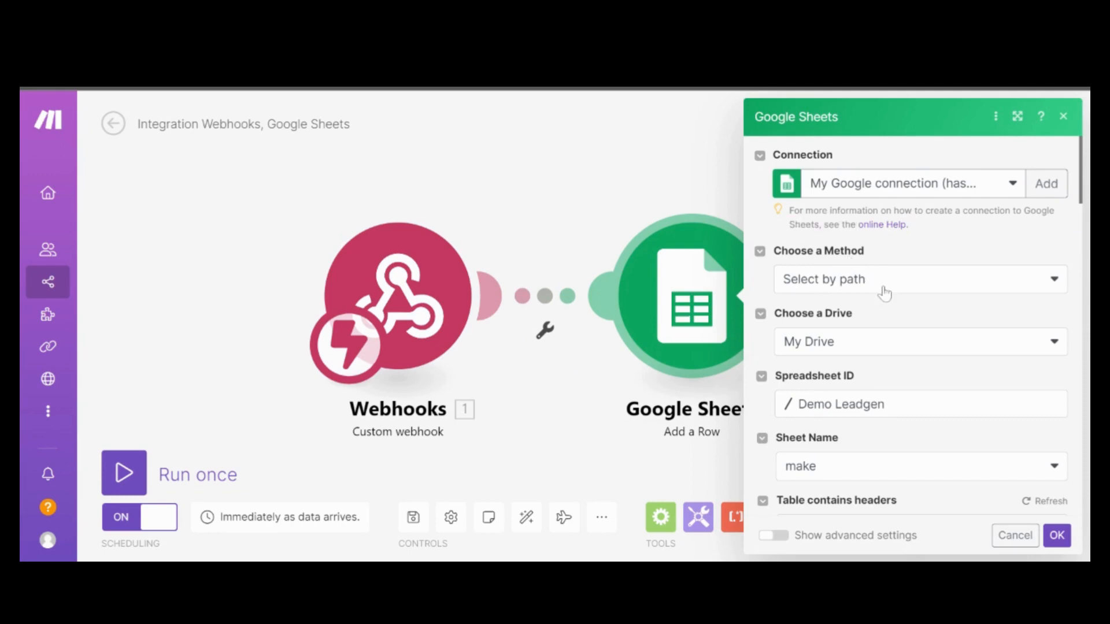
scroll(882, 289, down, 1)
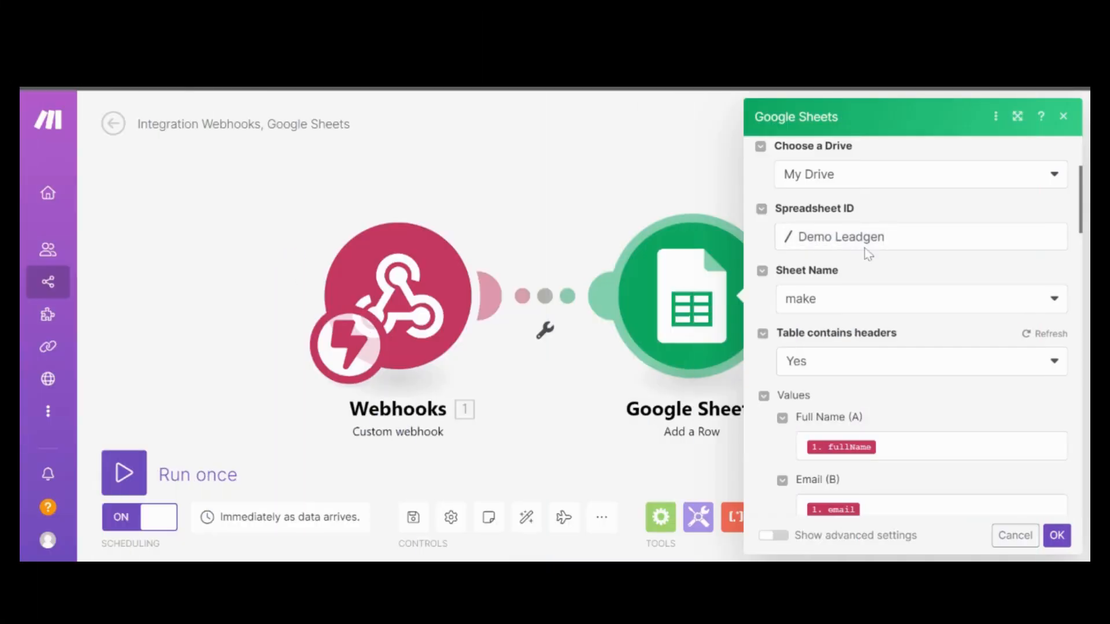
scroll(823, 316, down, 3)
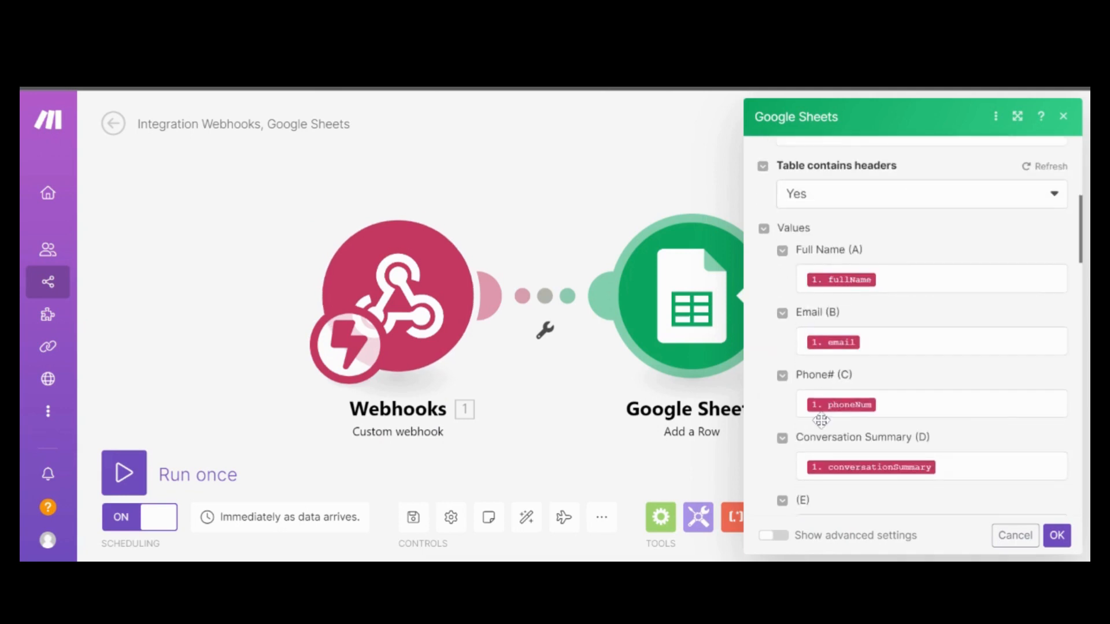
scroll(824, 428, down, 3)
scroll(797, 287, up, 3)
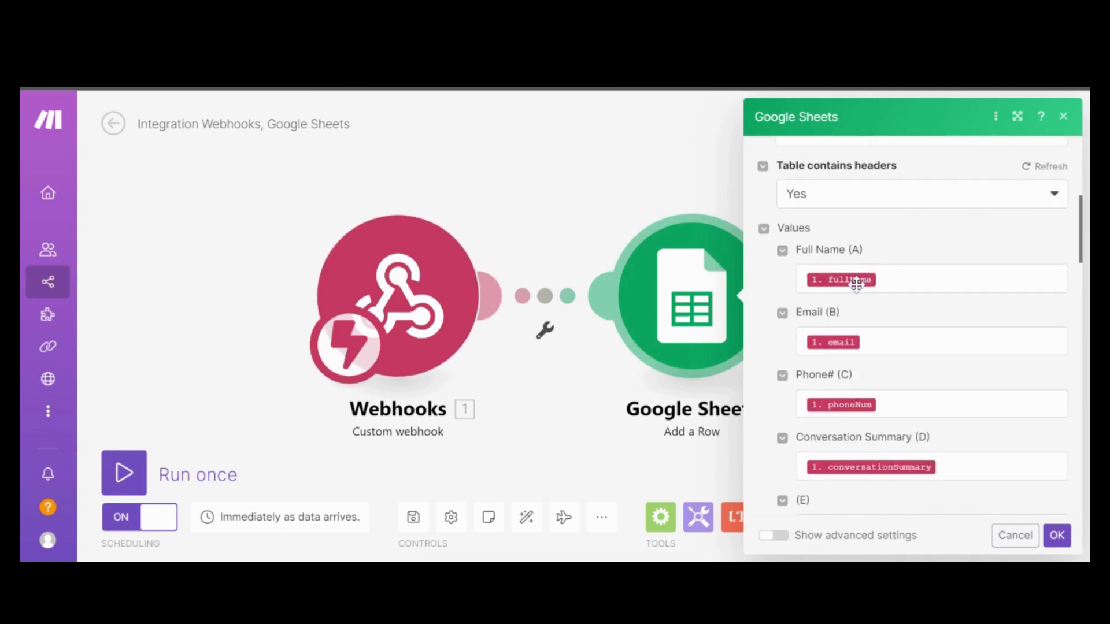
click(854, 279)
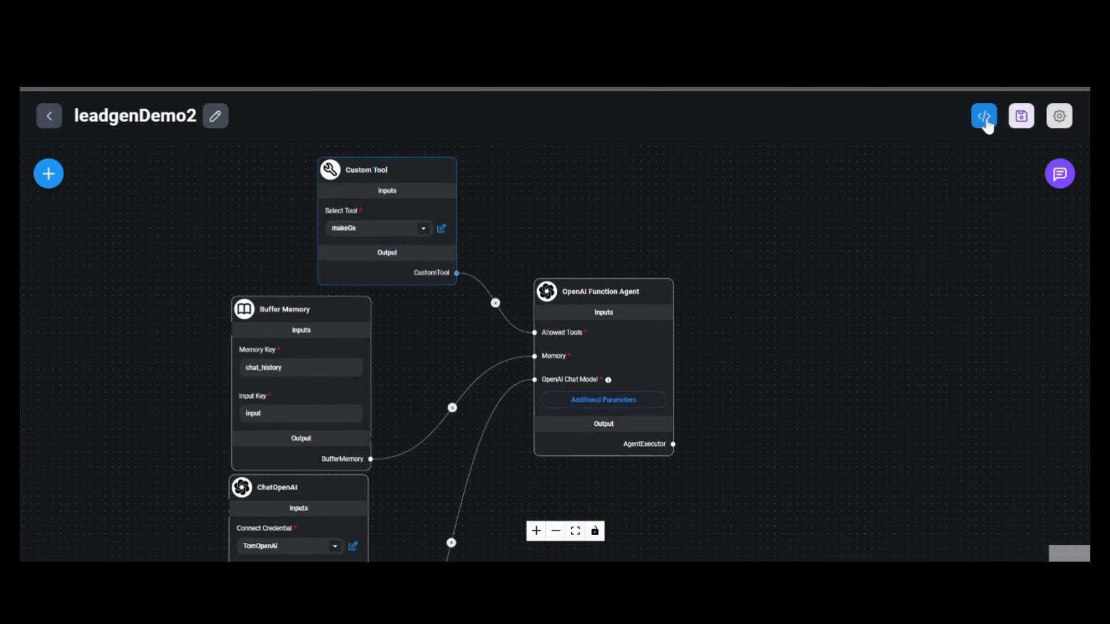
Save leadgenDemo2, open Share Chatbot, and ask how they can help a tattoo studio get more eyeballs online
click(984, 118)
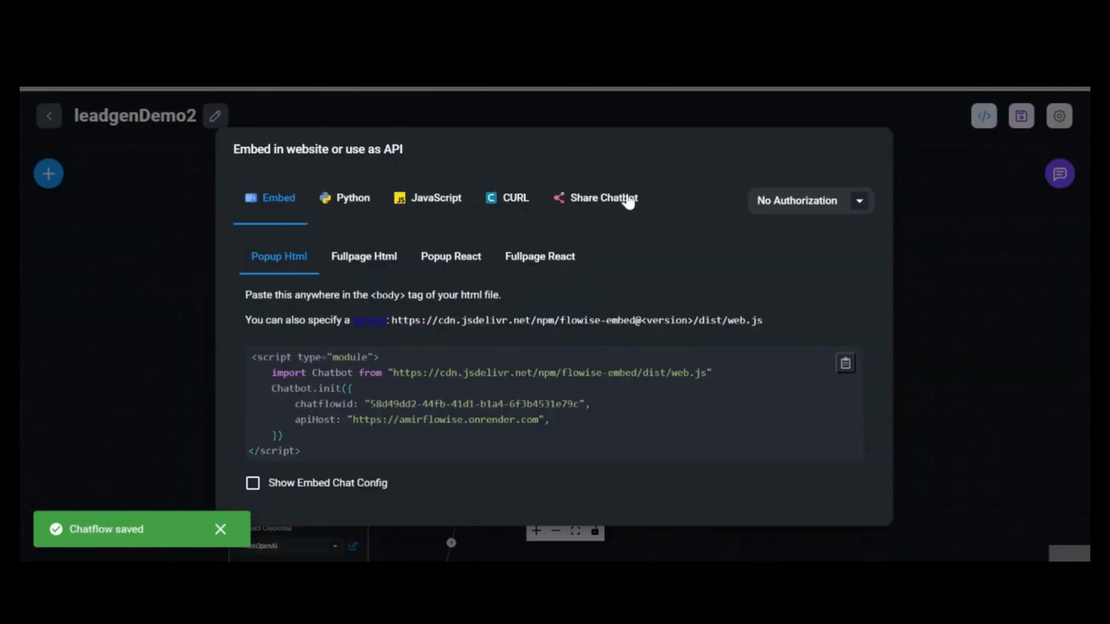
click(629, 201)
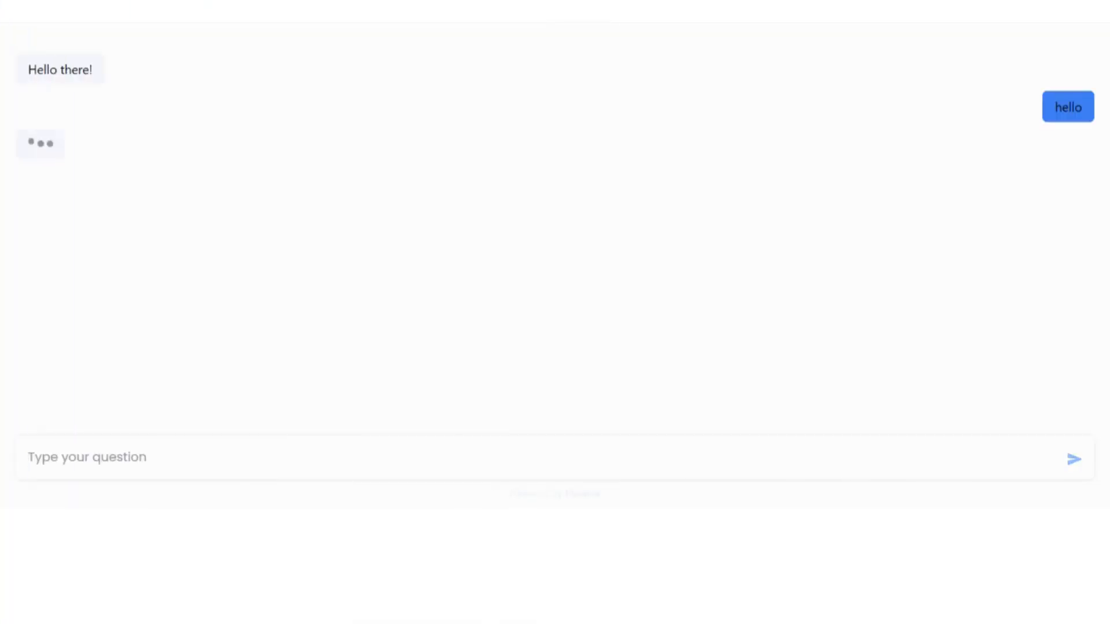
text(I have a tattoo st)
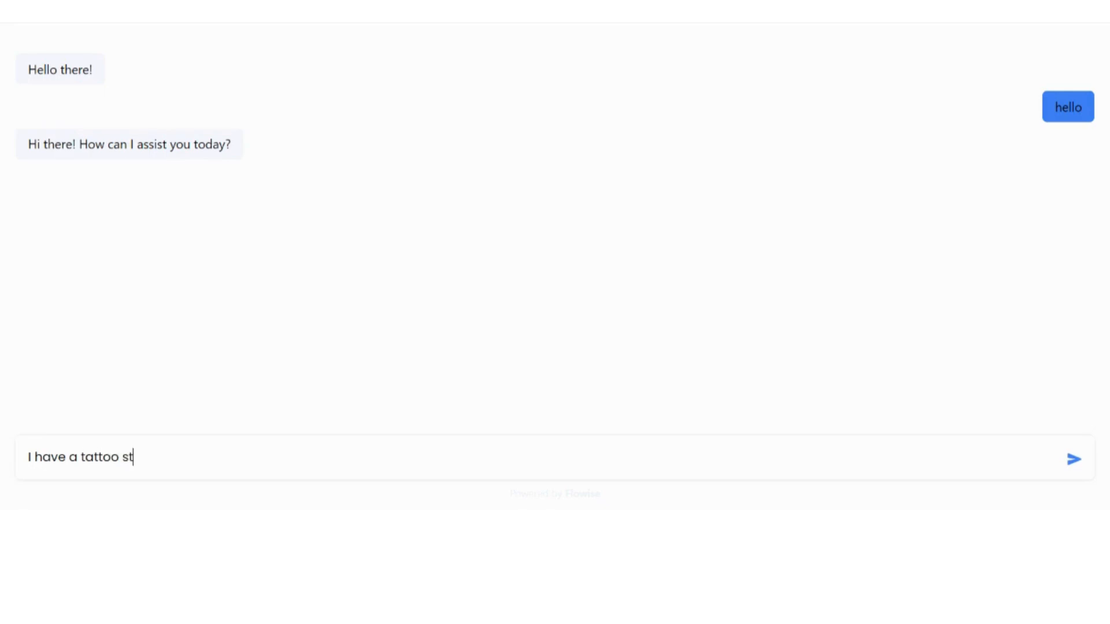
text(udio and need )
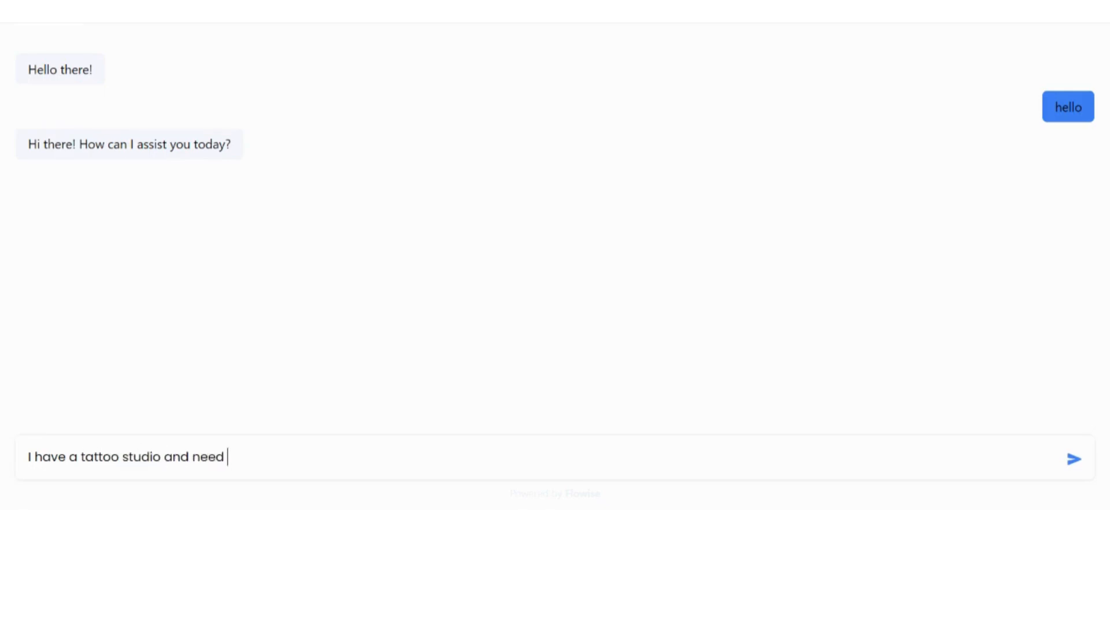
text(to get more e)
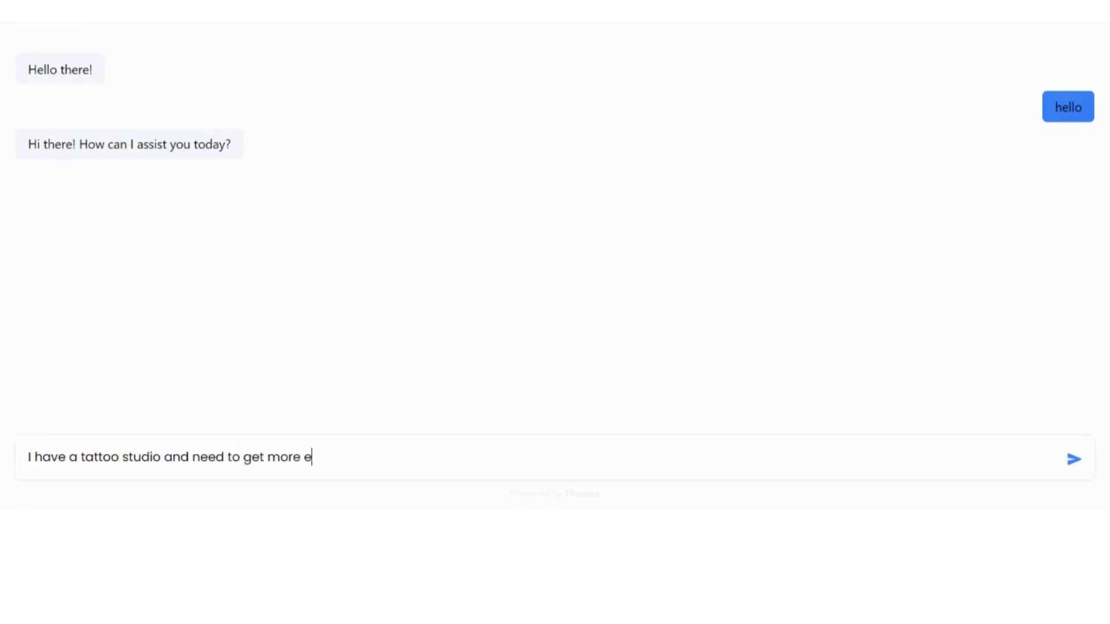
text(yeballs online, how you)
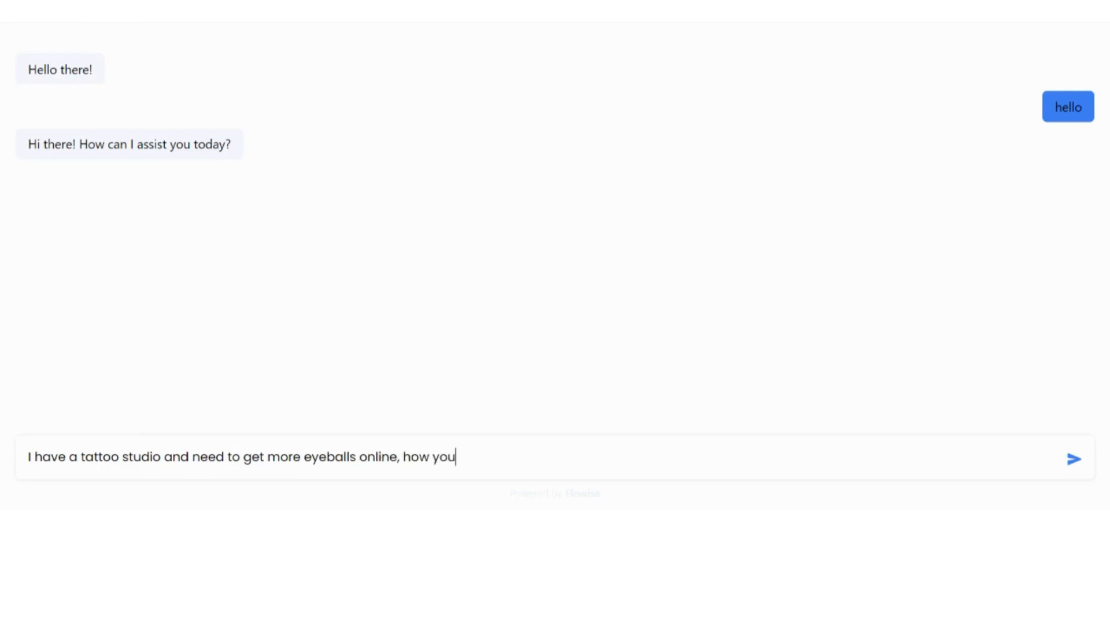
text( guys can help?)
key(Return)
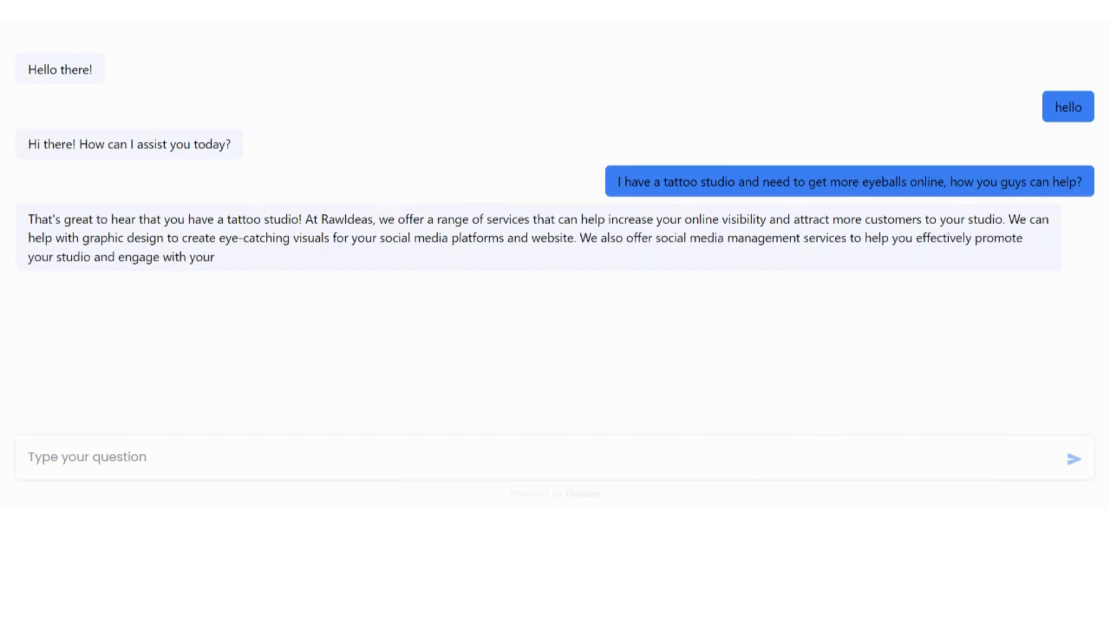
Reply 'sounds great', then ask the bot 'no, can I get a hold of someone?'
text(sounds great)
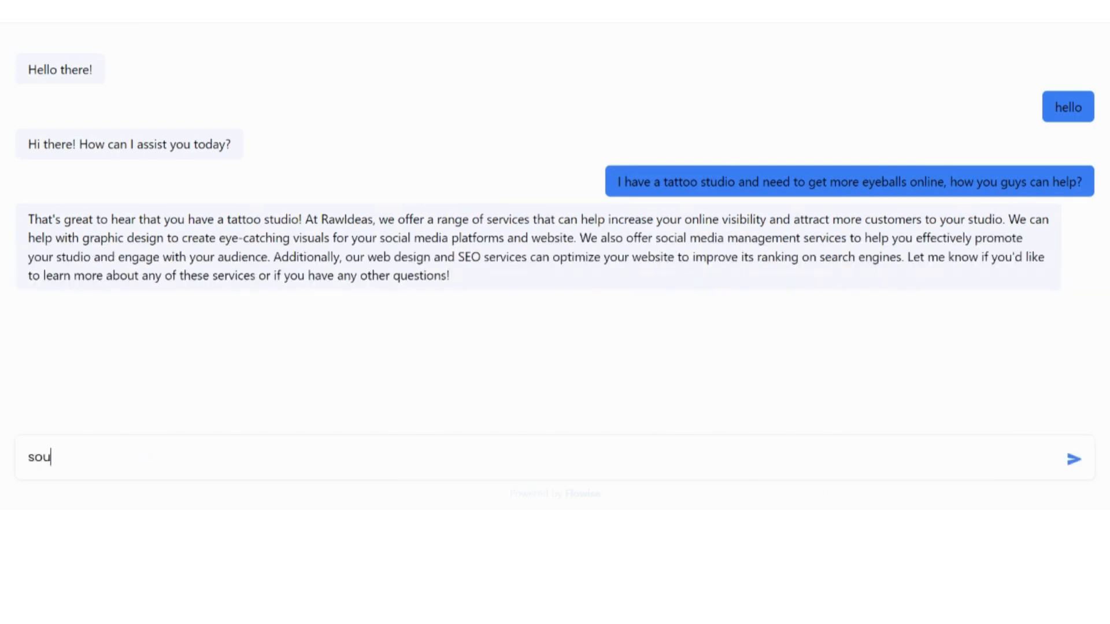
key(Return)
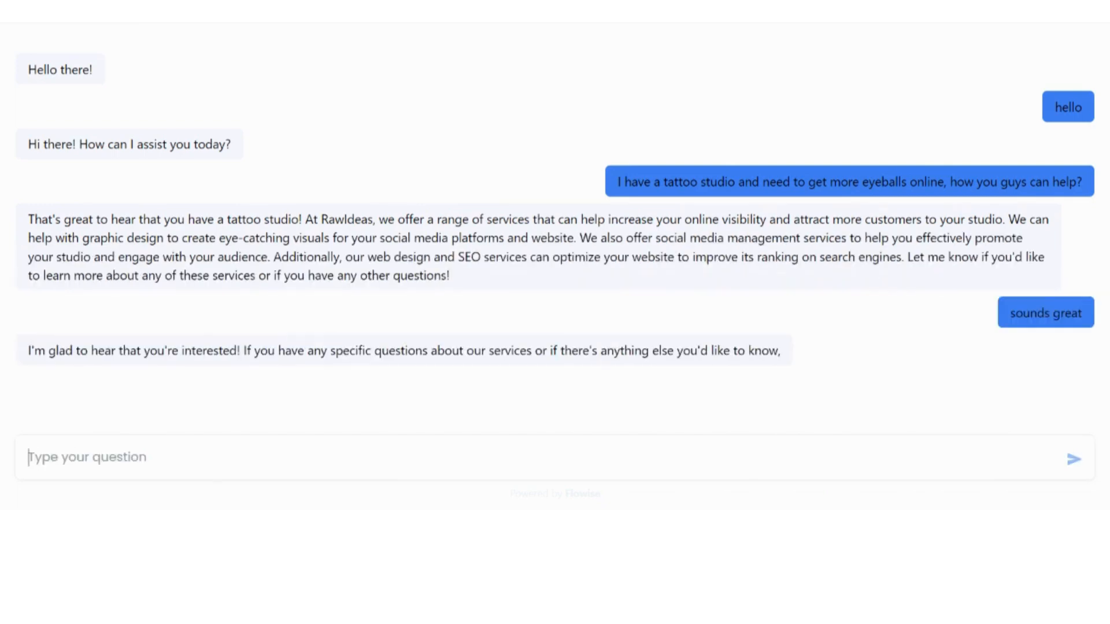
text(no, can I )
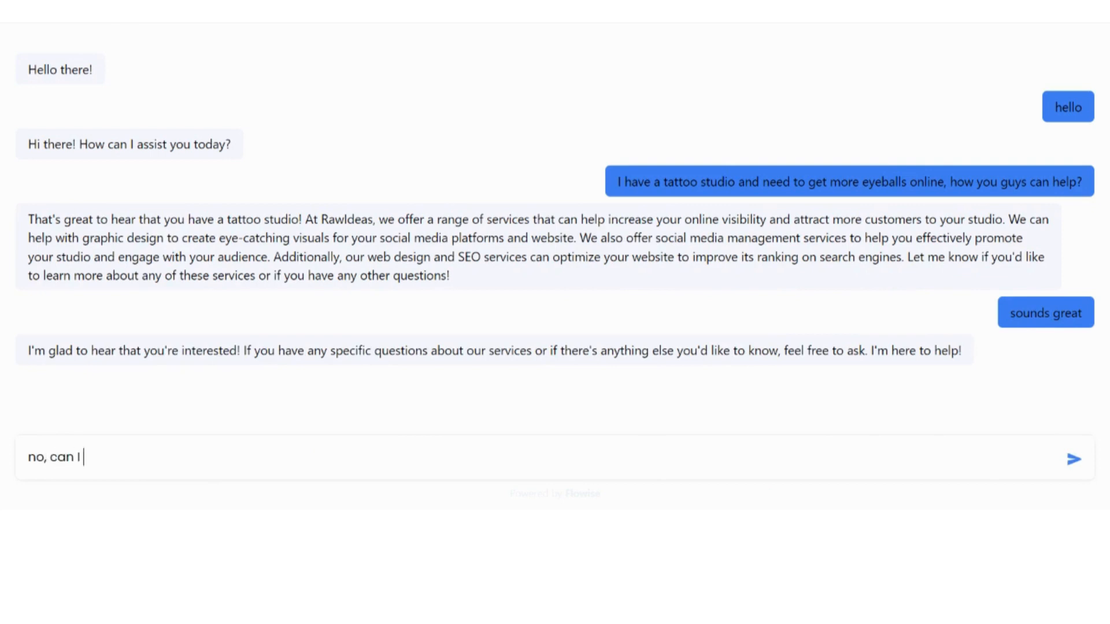
text(get a hold of someone?)
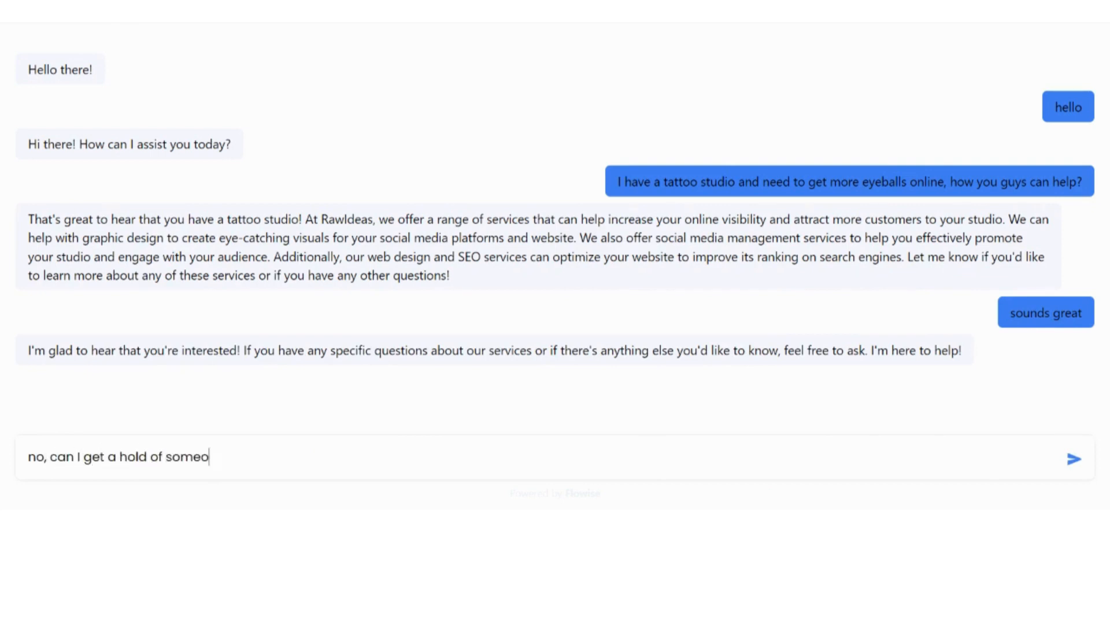
key(Return)
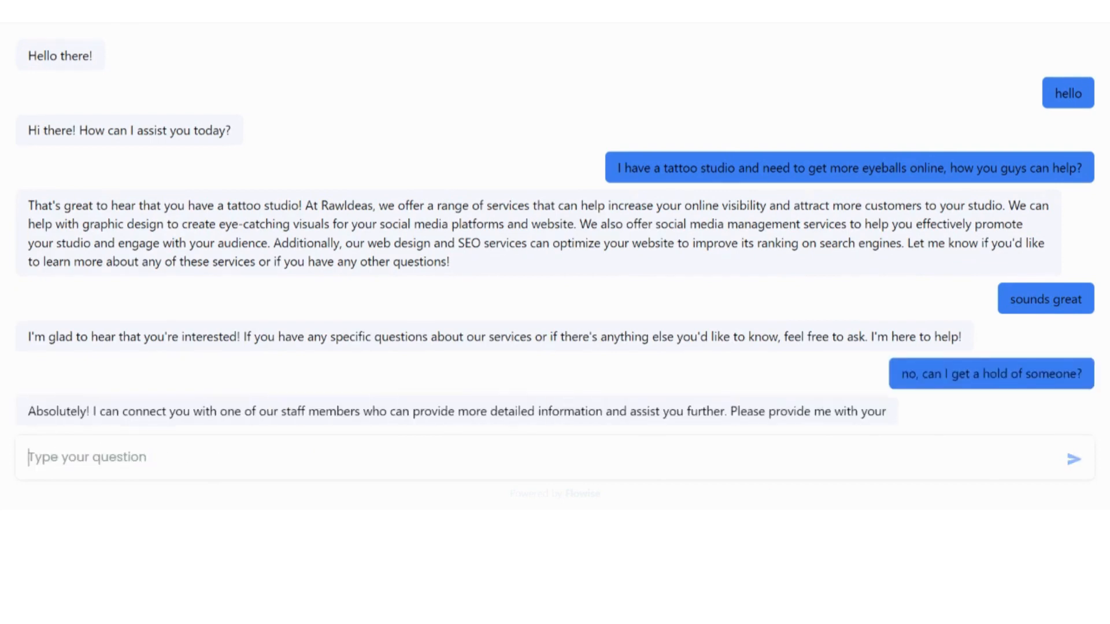
Enter the visitor's full name, email address and phone number, then send a thank-you
text(Leo)
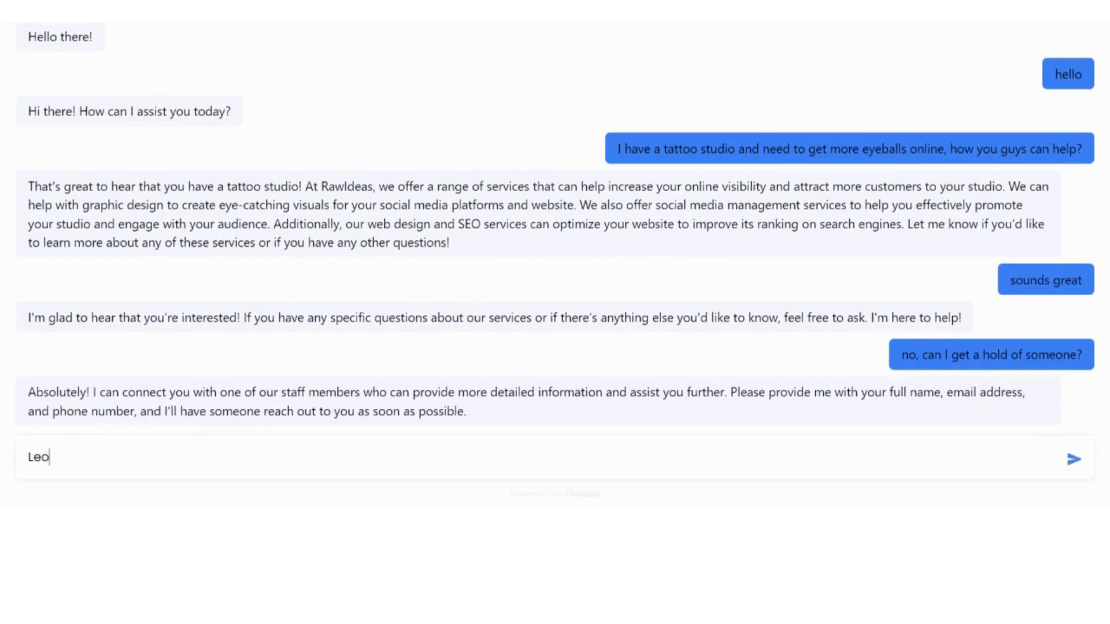
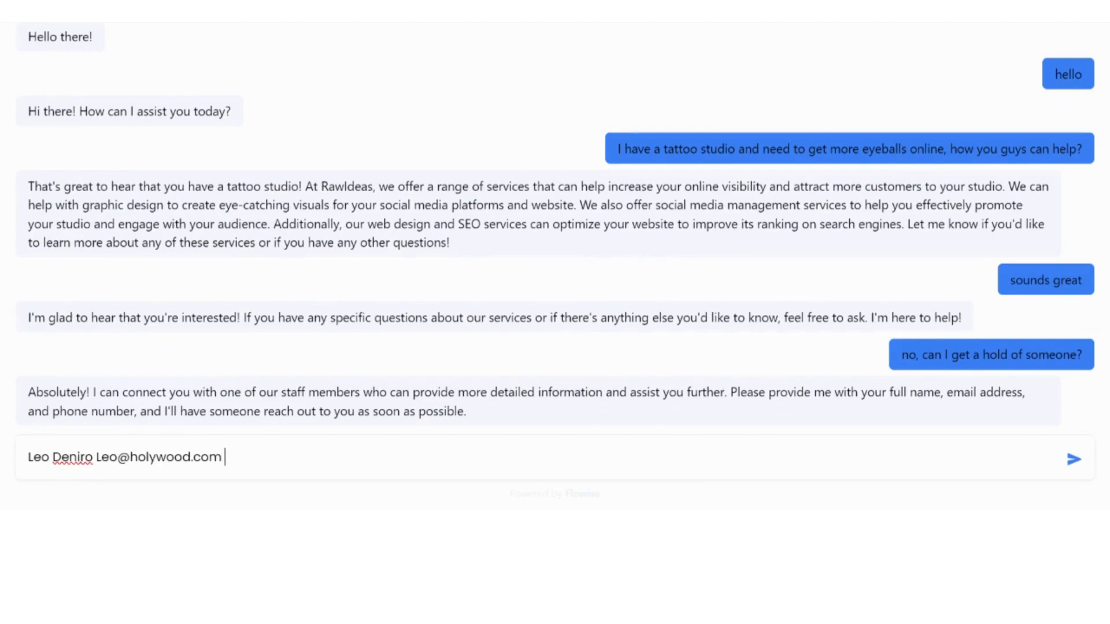
text( 199999)
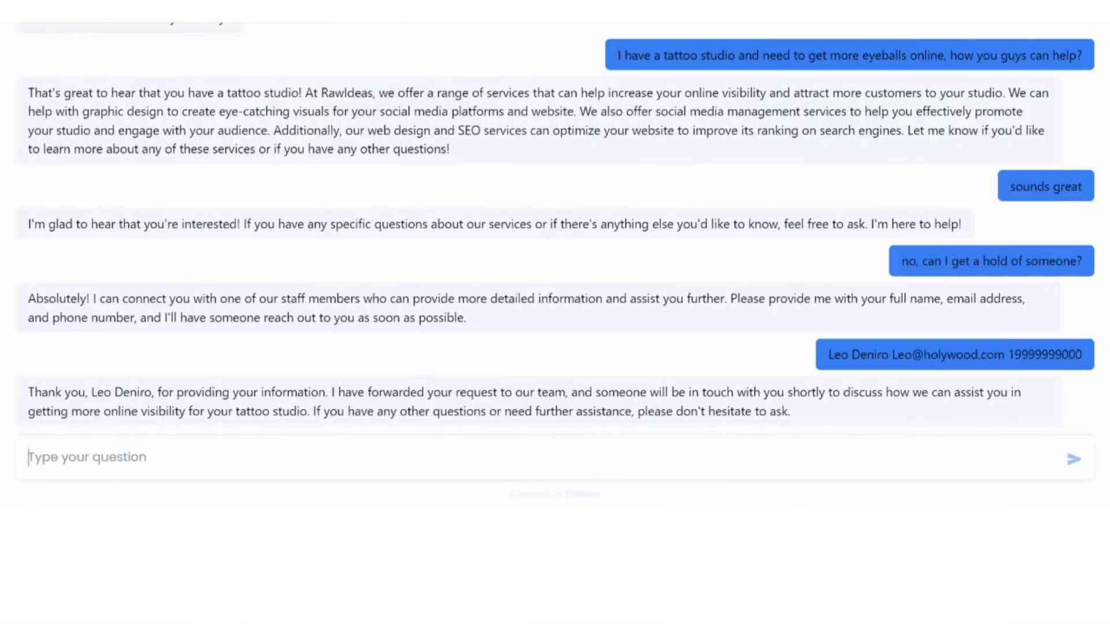
text(thnkas)
key(Return)
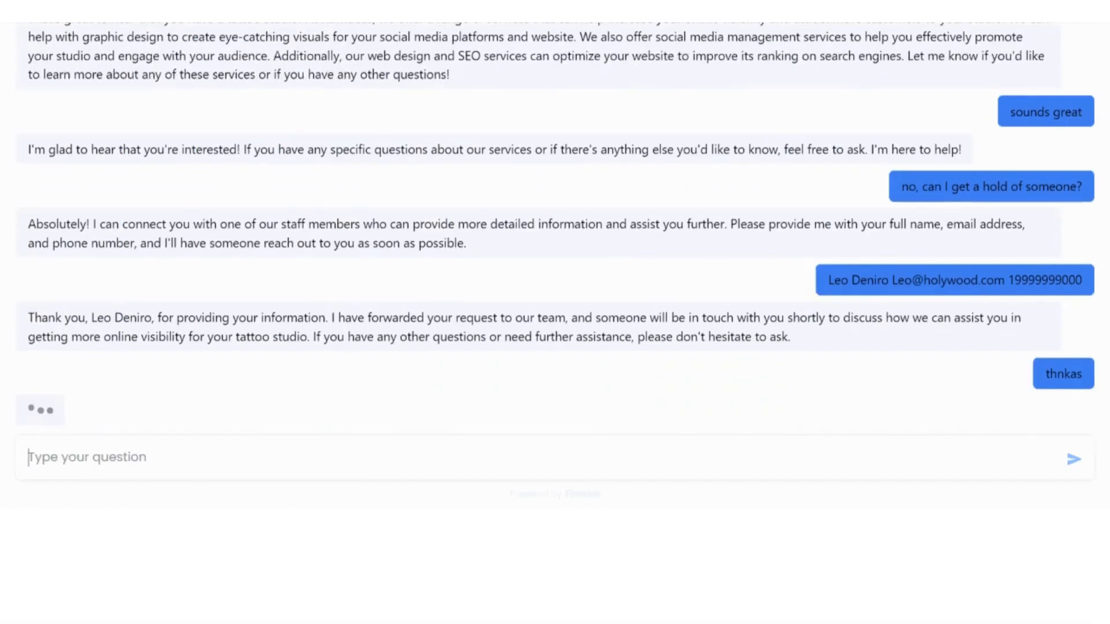